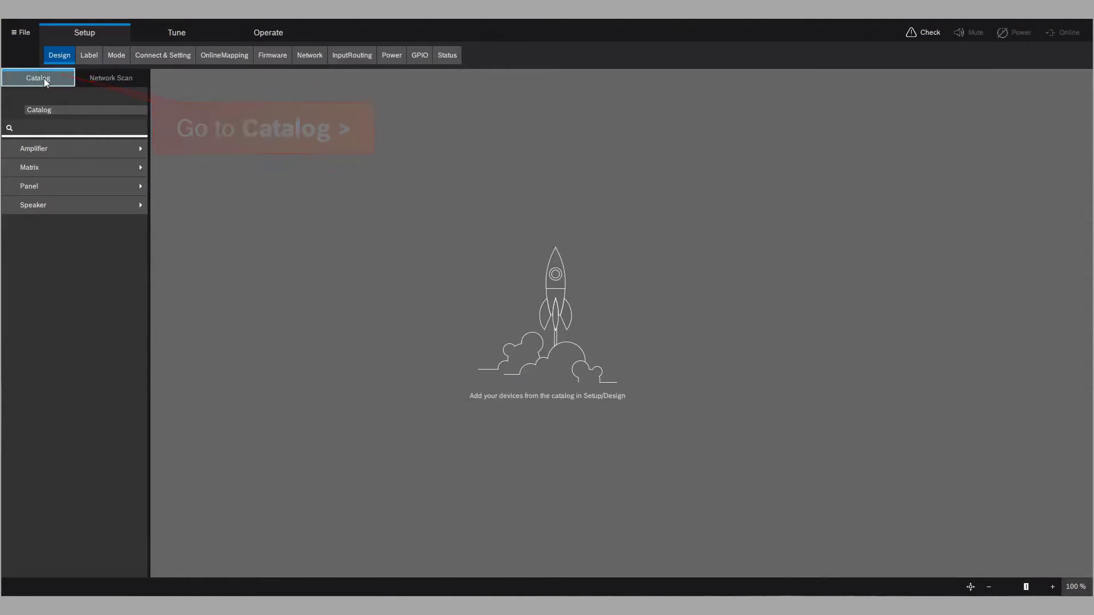
- Drag an MXE5 from the Catalog's Matrix > MXE family into the workspace and open Matrix1's settings
{"action": "left_click", "coordinate": [21, 79]}
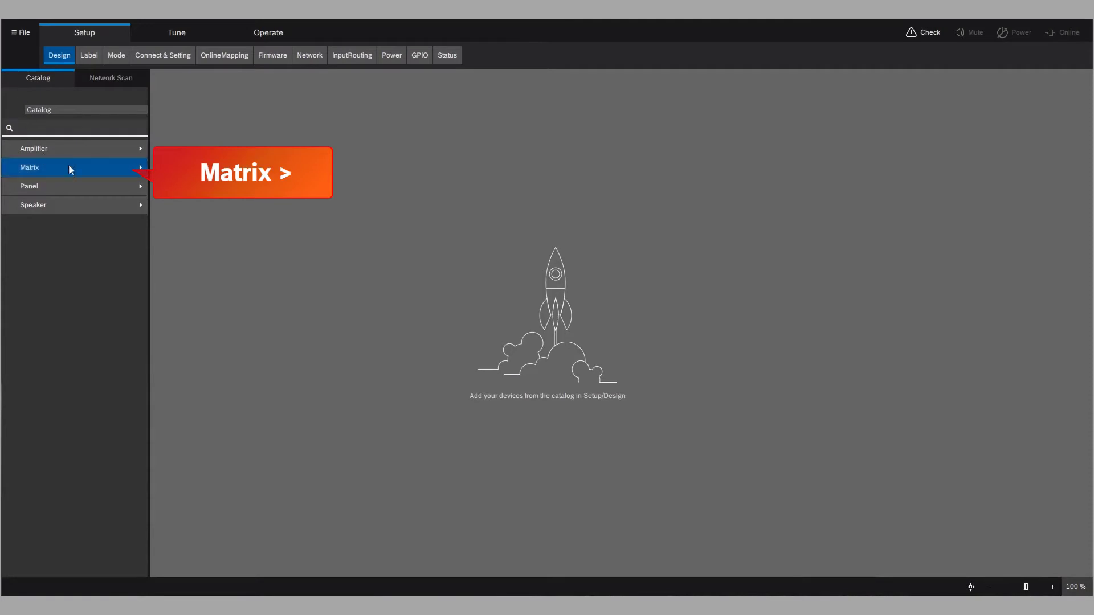
{"action": "left_click", "coordinate": [106, 169]}
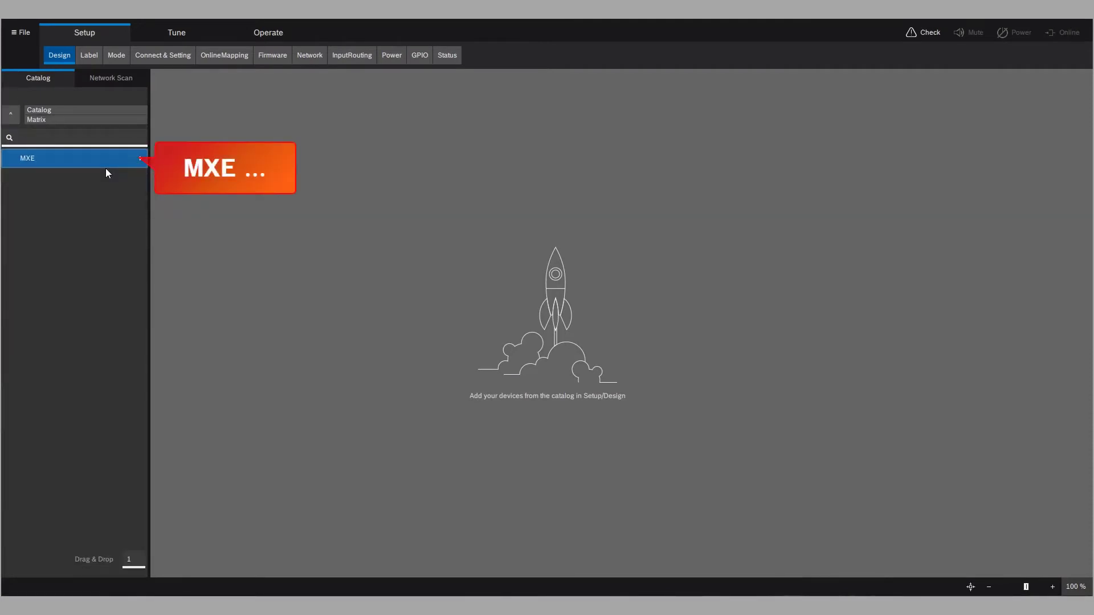
{"action": "left_click", "coordinate": [67, 165]}
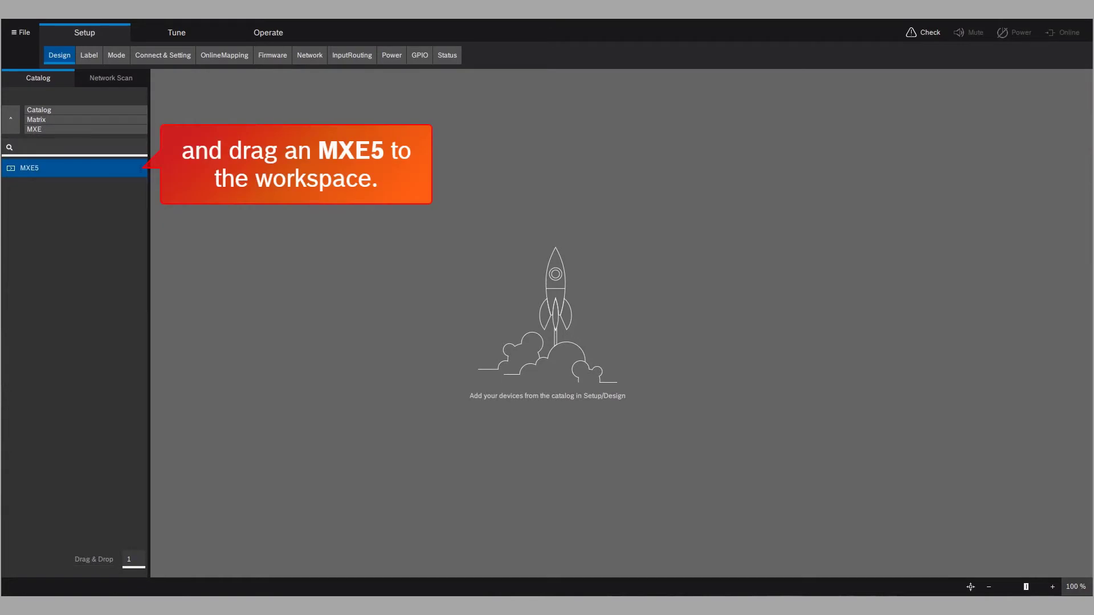
{"action": "left_click_drag", "start_coordinate": [34, 168], "coordinate": [175, 92]}
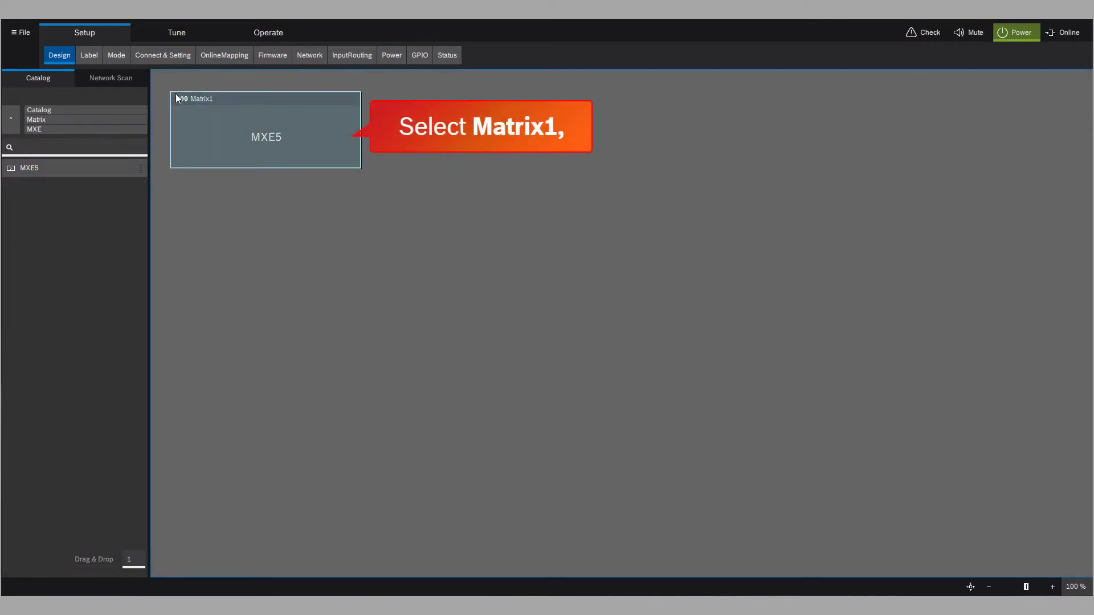
{"action": "left_click", "coordinate": [336, 102]}
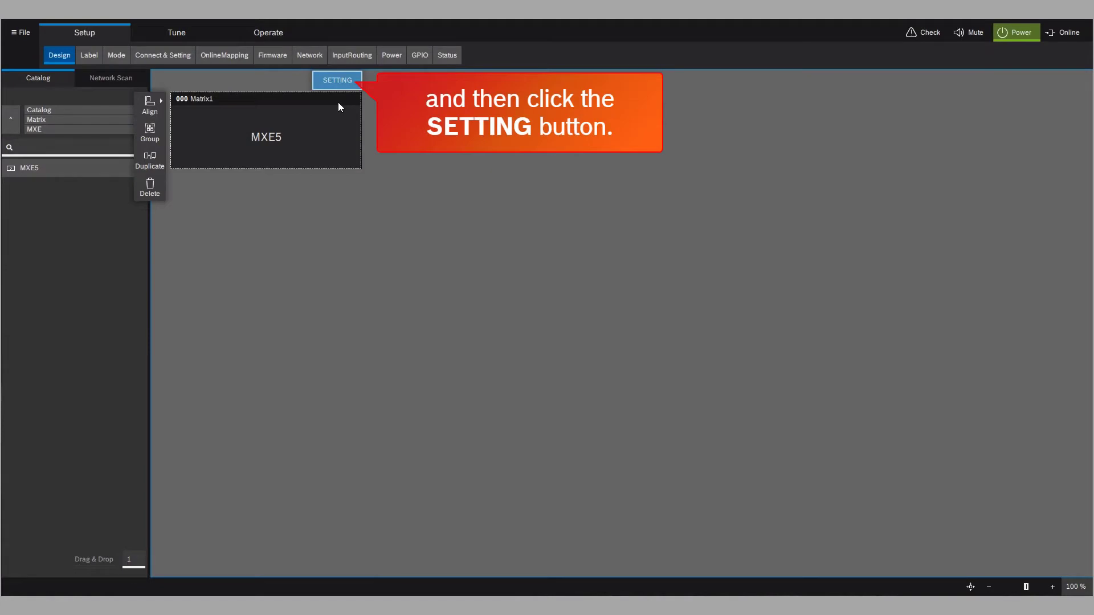
{"action": "left_click", "coordinate": [342, 77]}
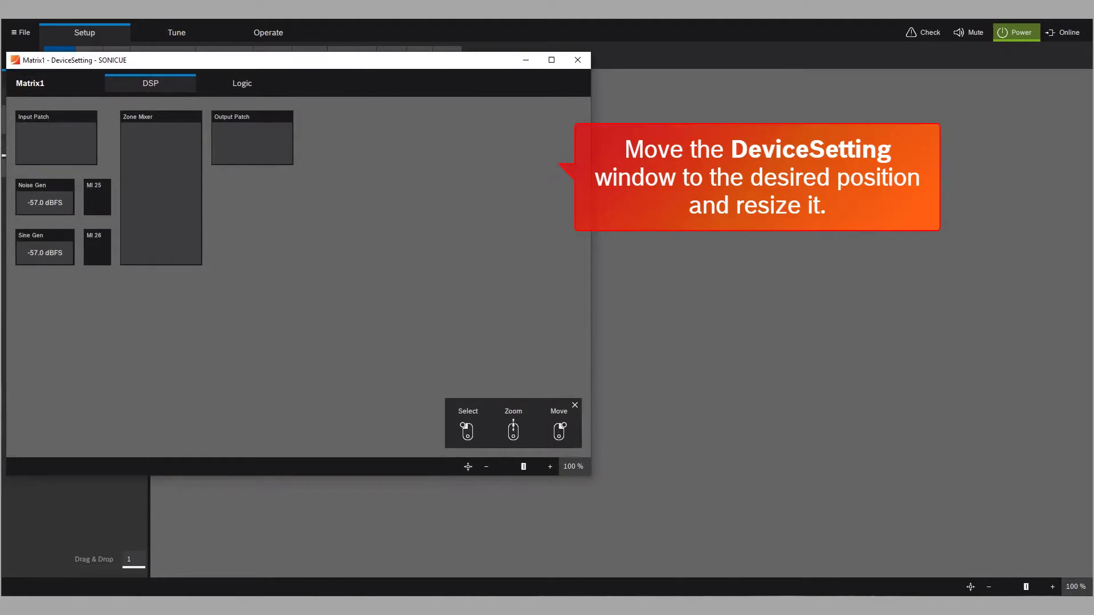
- Move and enlarge the DeviceSetting window, then open the Input Patch grid beside the DSP overview
{"action": "left_click_drag", "start_coordinate": [376, 63], "coordinate": [522, 83]}
{"action": "left_click_drag", "start_coordinate": [739, 496], "coordinate": [1089, 582]}
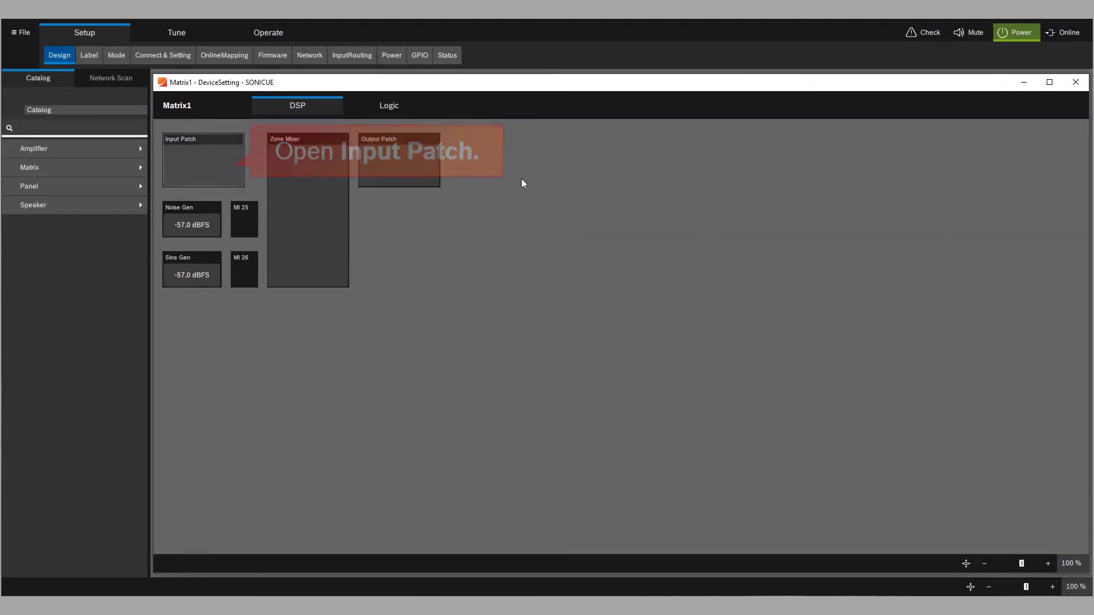
{"action": "double_click", "coordinate": [212, 156]}
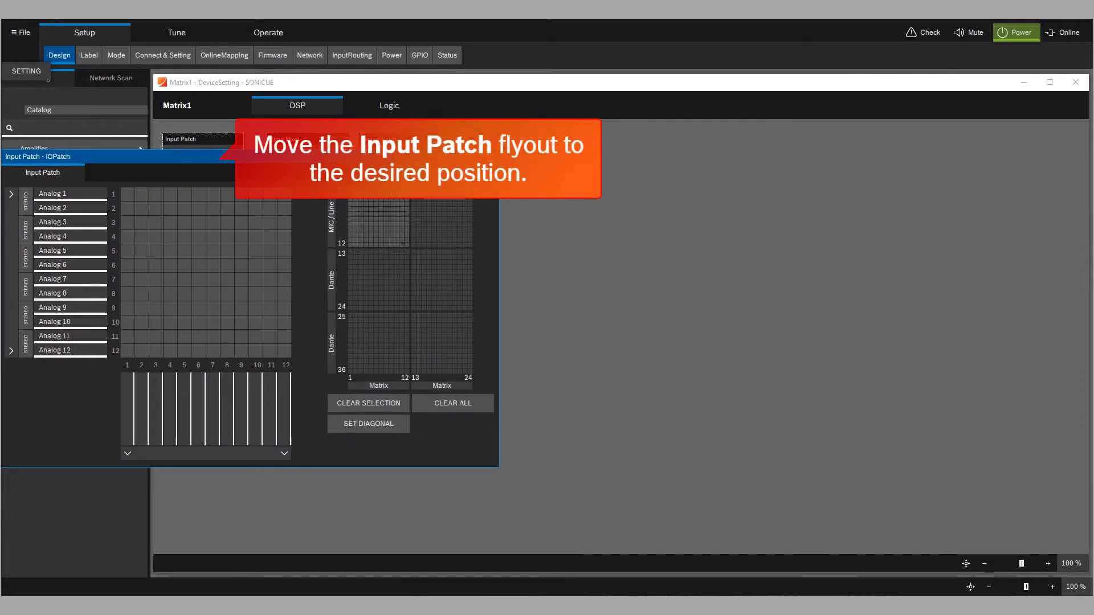
{"action": "left_click_drag", "start_coordinate": [210, 155], "coordinate": [364, 129]}
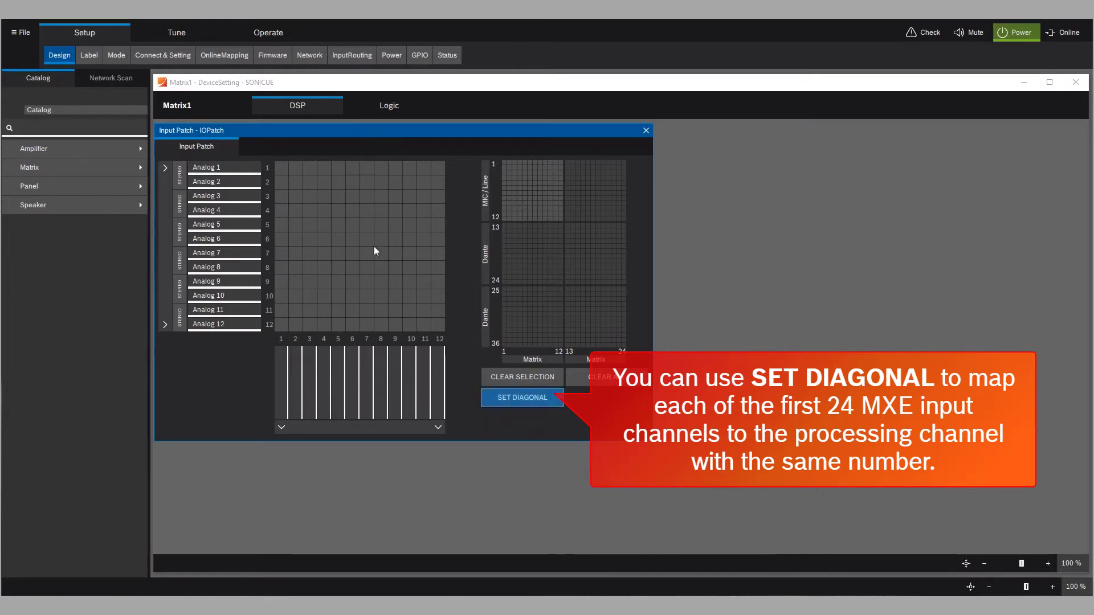
{"action": "left_click", "coordinate": [498, 403]}
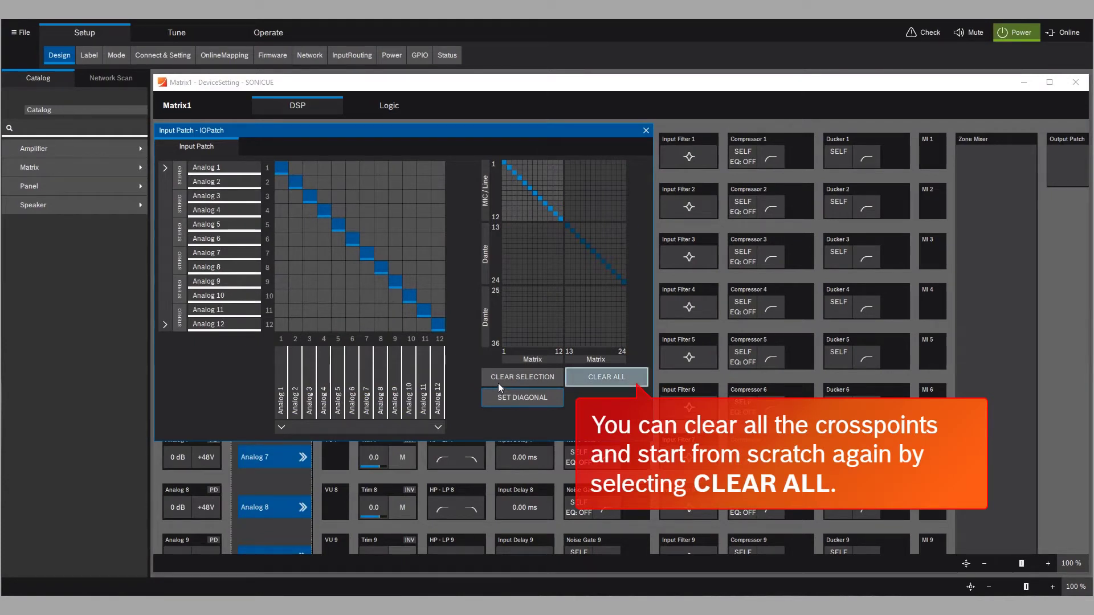
{"action": "left_click", "coordinate": [618, 374]}
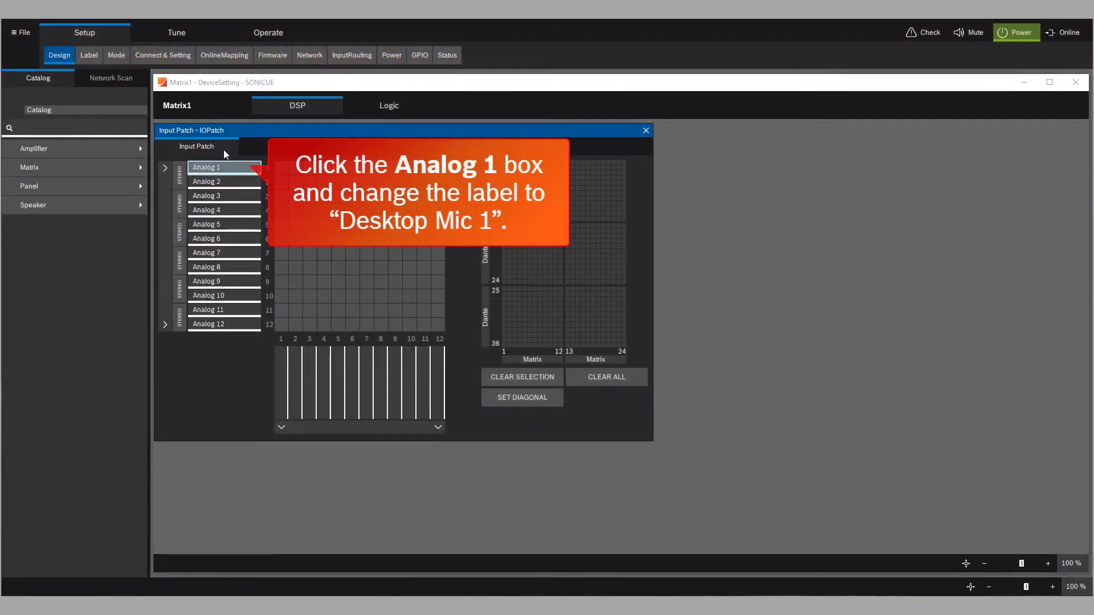
- Label Analog 1 as 'Desktop Mic 1' and begin naming Analog 2 'Desktop'
{"action": "left_click", "coordinate": [225, 171]}
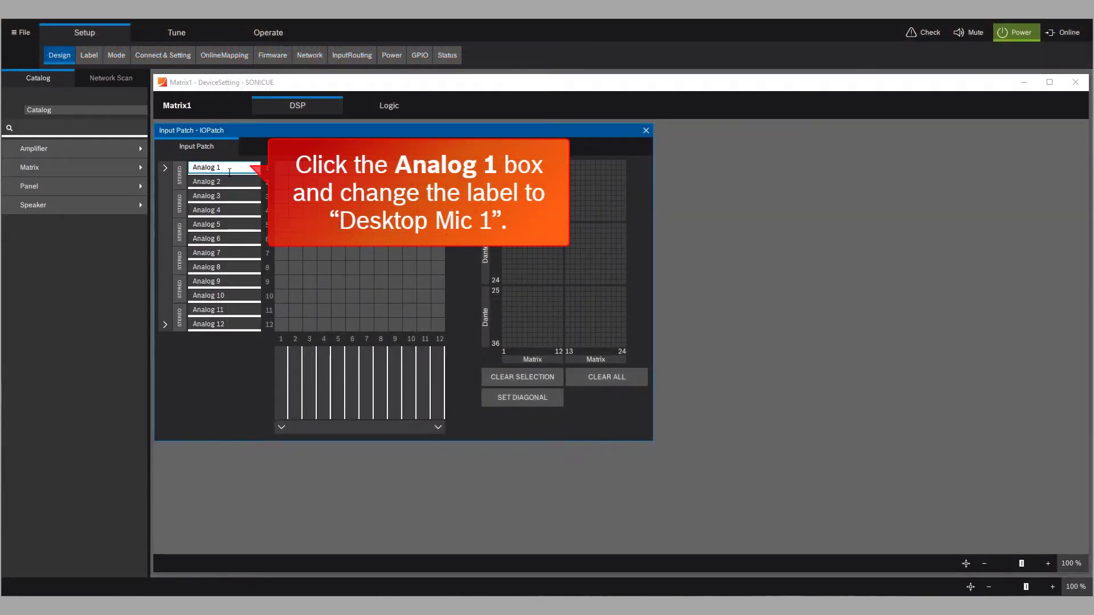
{"action": "type", "text": "Desktop Mic 1"}
{"action": "key", "text": "Tab"}
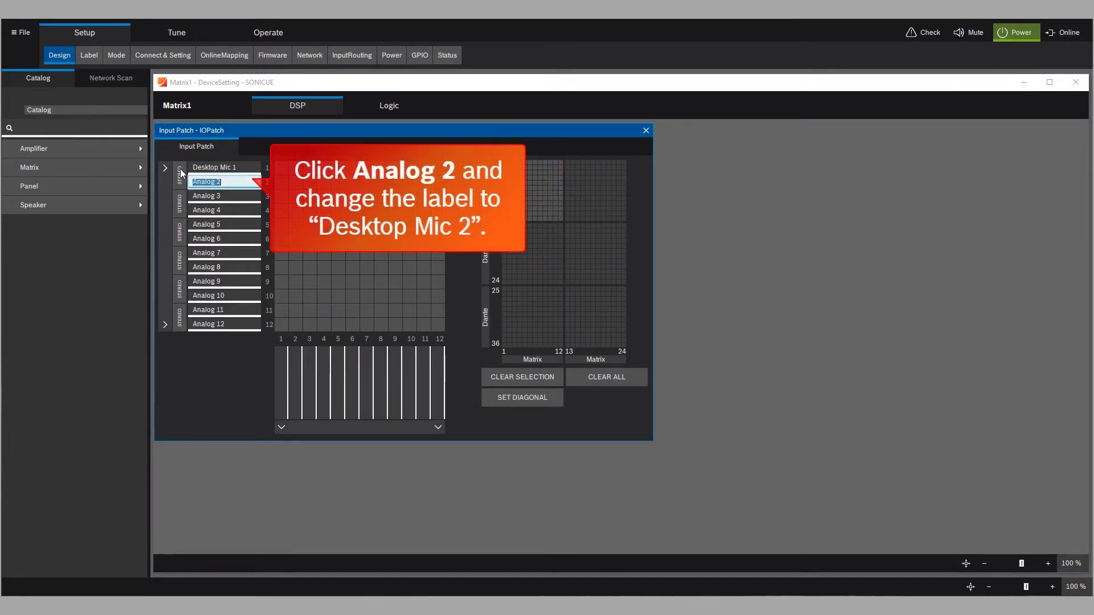
{"action": "left_click", "coordinate": [210, 182]}
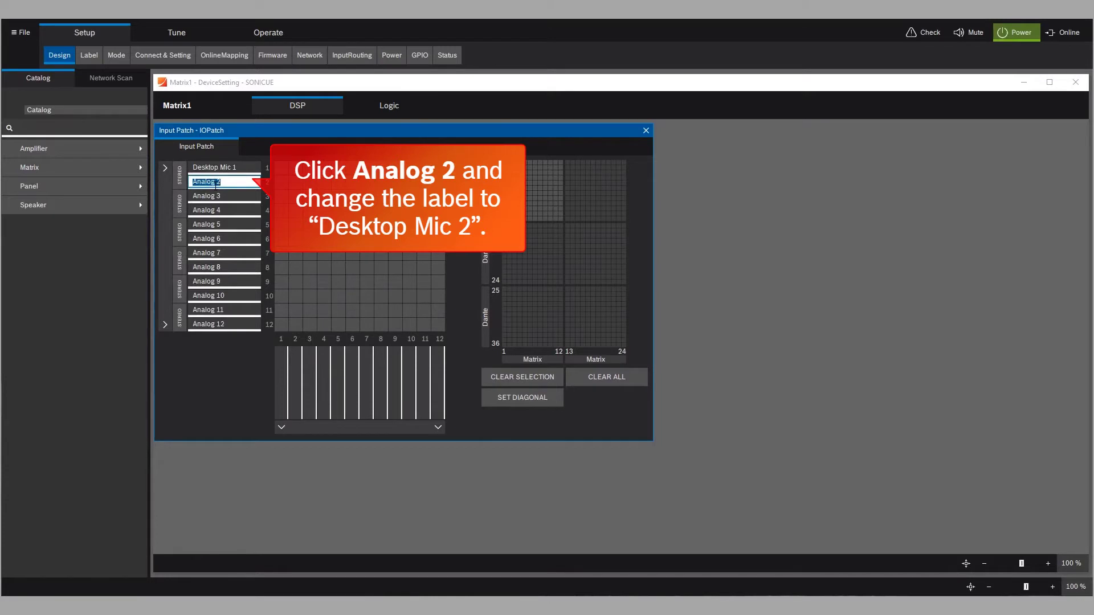
{"action": "type", "text": "Desktop Mic"}
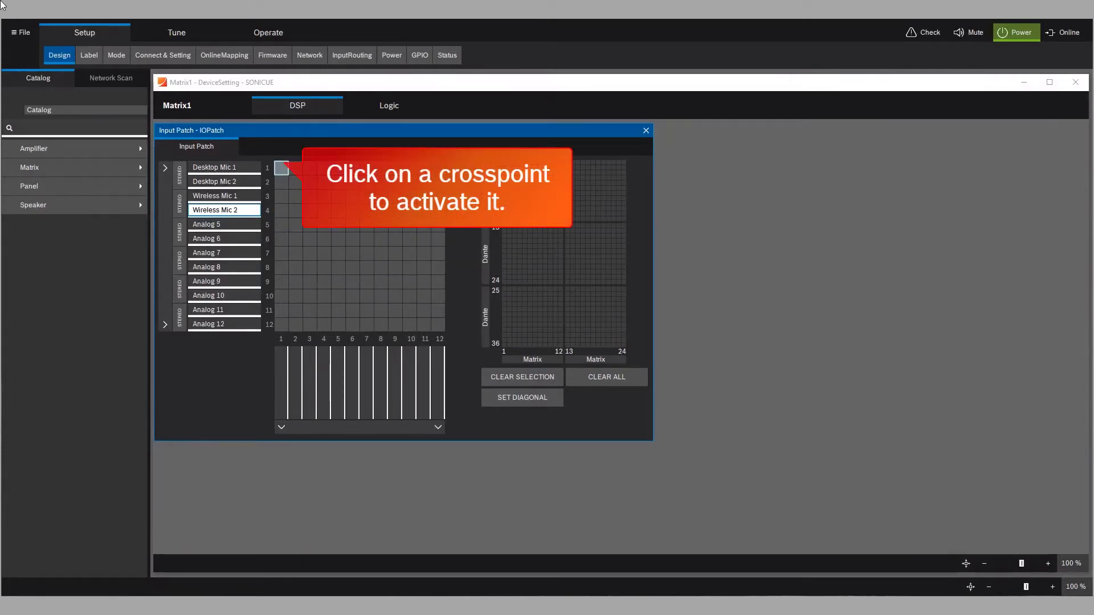
- Route Desktop Mic 1, Desktop Mic 2, Wireless Mic 1 and Wireless Mic 2 to channels 1–4
{"action": "left_click", "coordinate": [283, 168]}
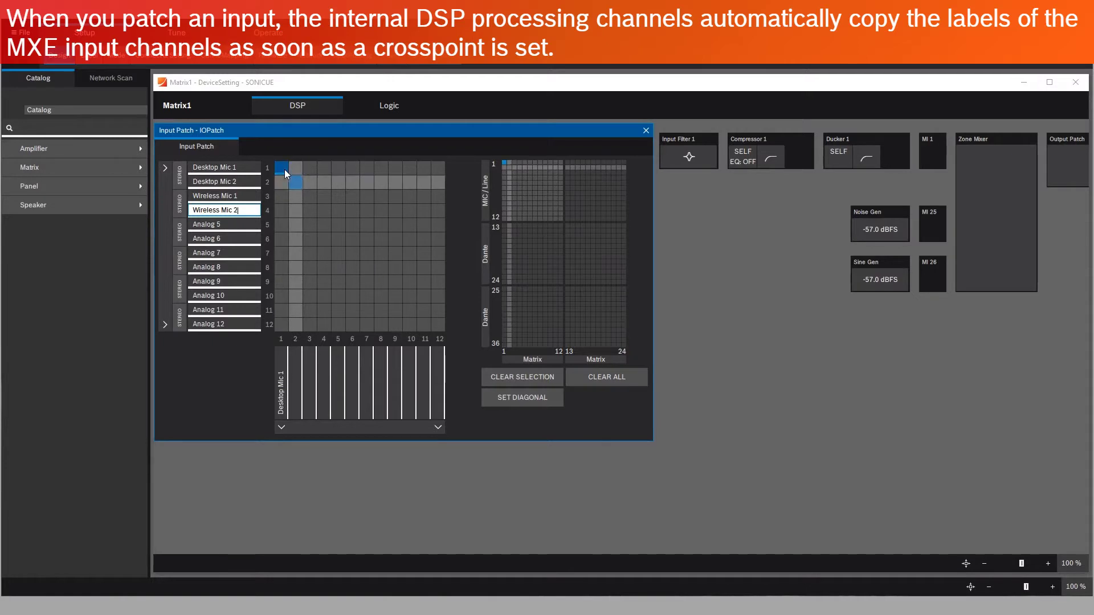
{"action": "left_click", "coordinate": [296, 182]}
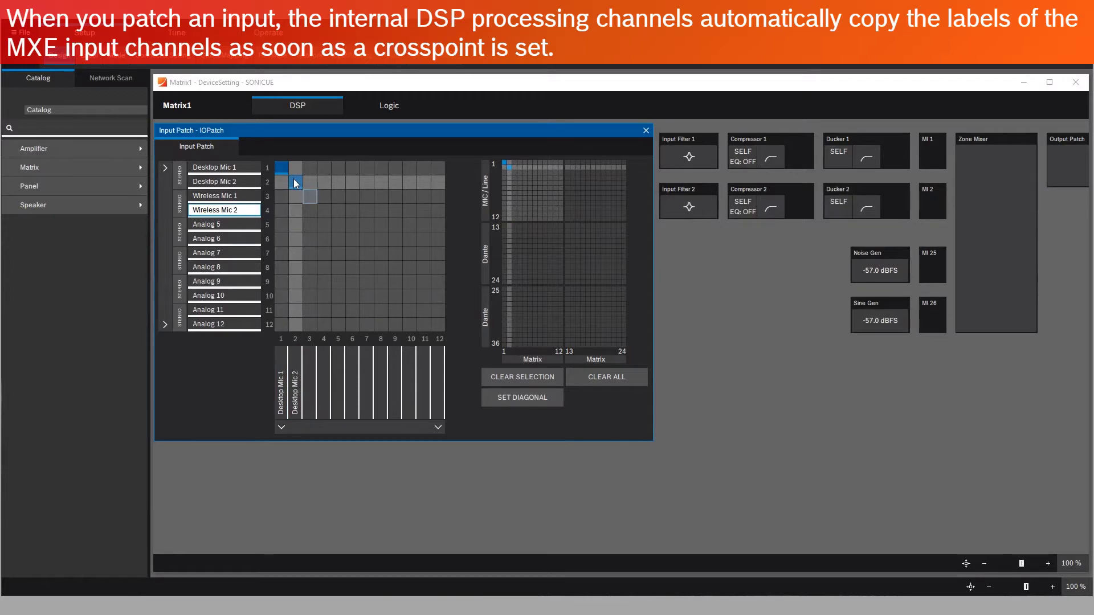
{"action": "left_click", "coordinate": [309, 196]}
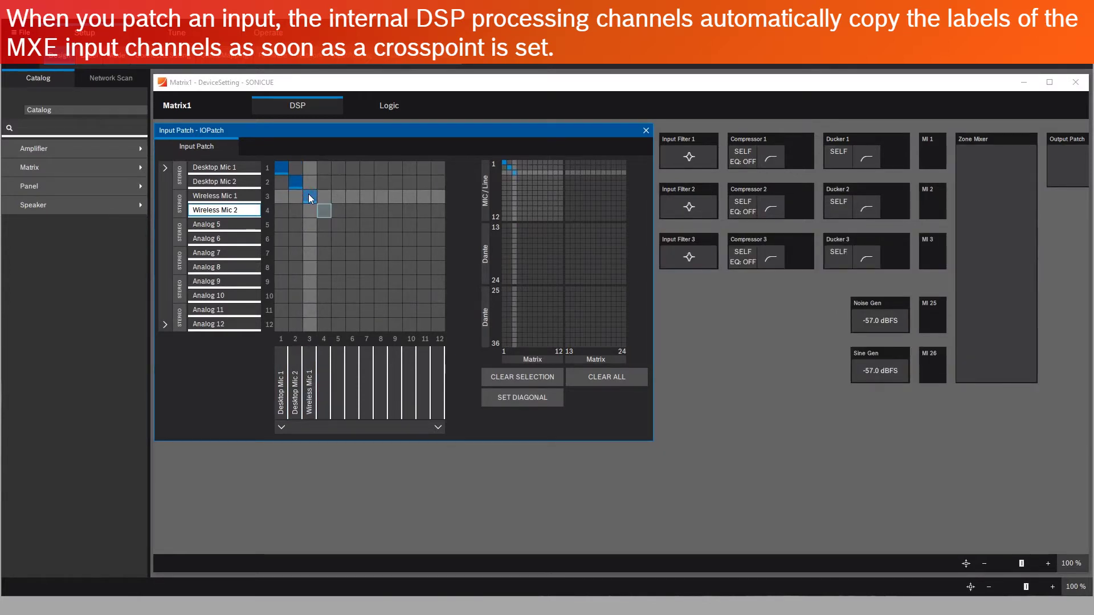
{"action": "left_click", "coordinate": [323, 212]}
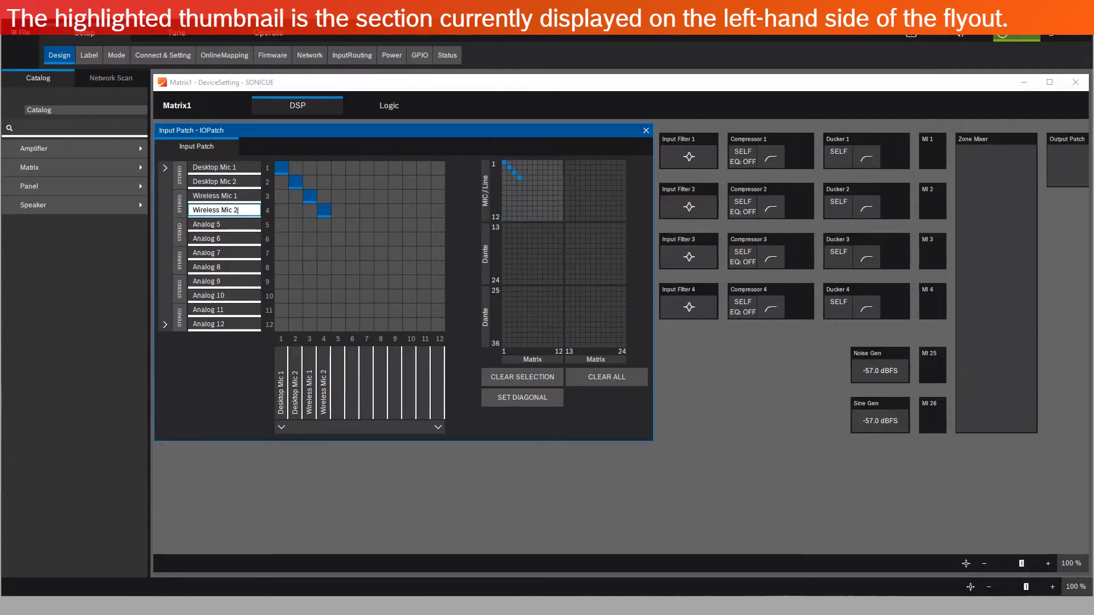
- Show the Dante inputs and link Dante 1–2, 3–4, 5–6 and 7–8 as stereo pairs
{"action": "left_click", "coordinate": [528, 250]}
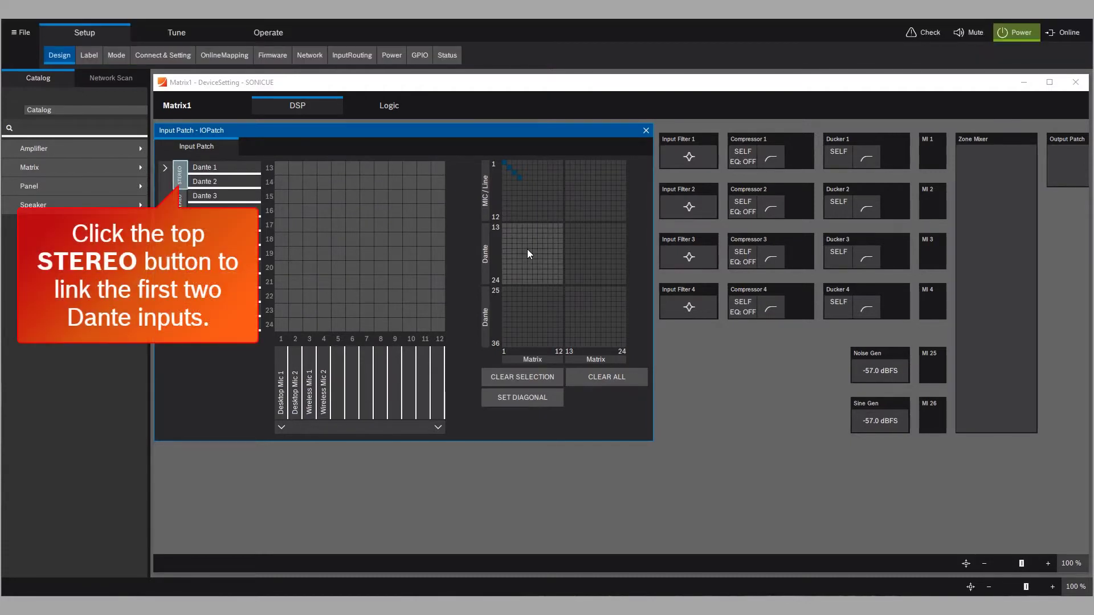
{"action": "left_click", "coordinate": [186, 175]}
{"action": "left_click", "coordinate": [181, 175]}
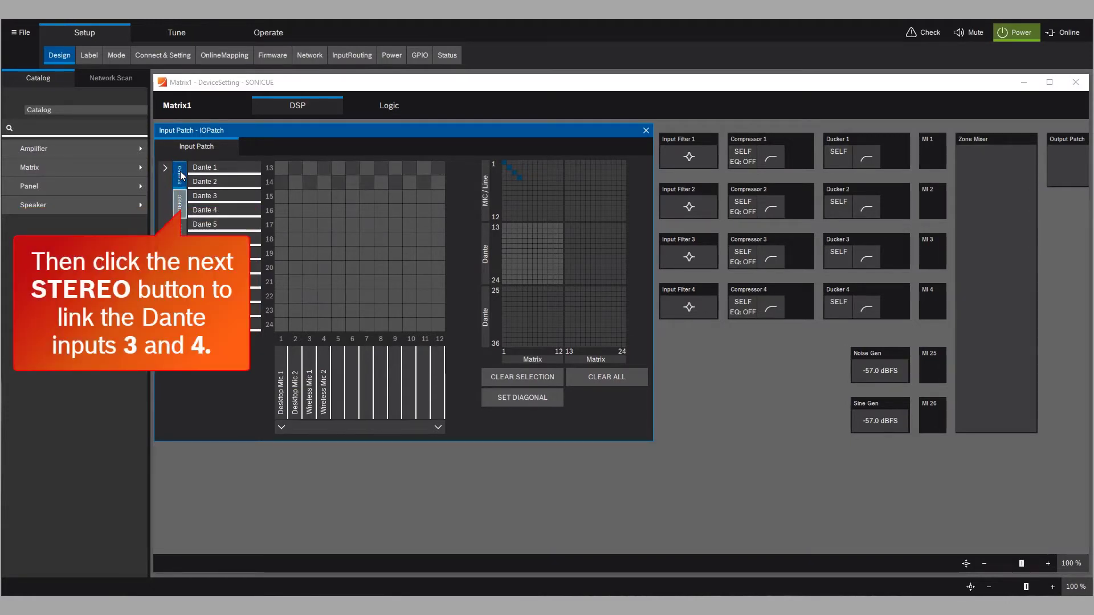
{"action": "left_click", "coordinate": [179, 201]}
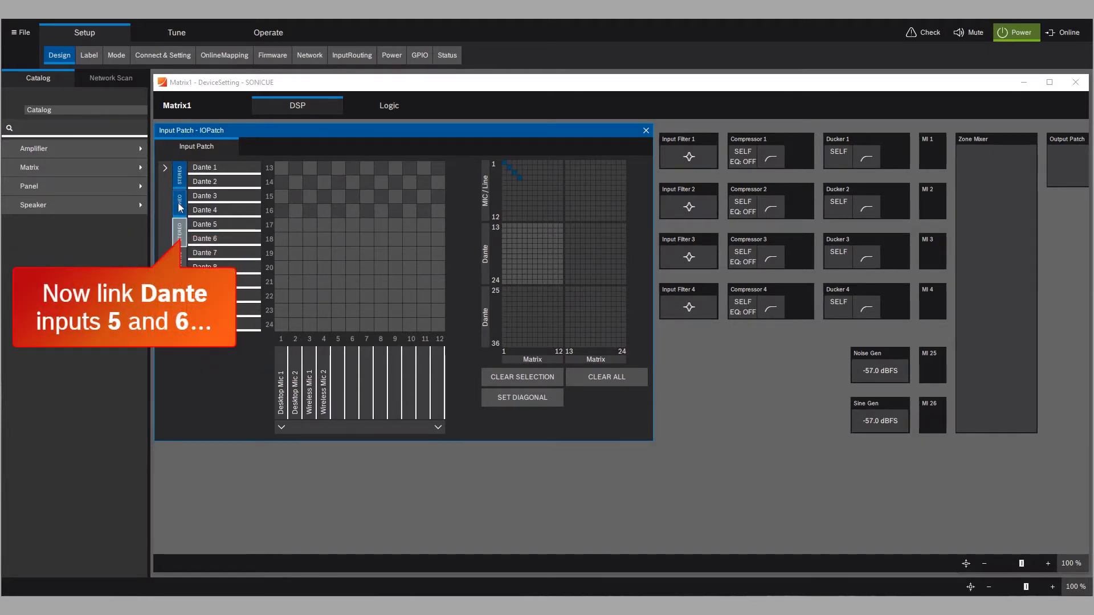
{"action": "left_click", "coordinate": [180, 230]}
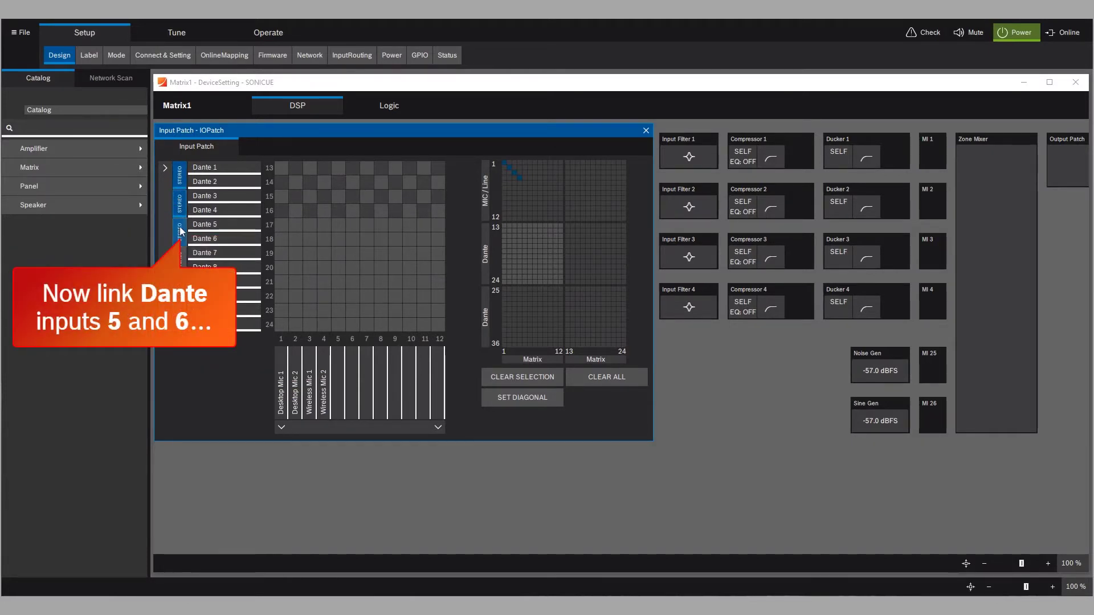
{"action": "left_click", "coordinate": [179, 257]}
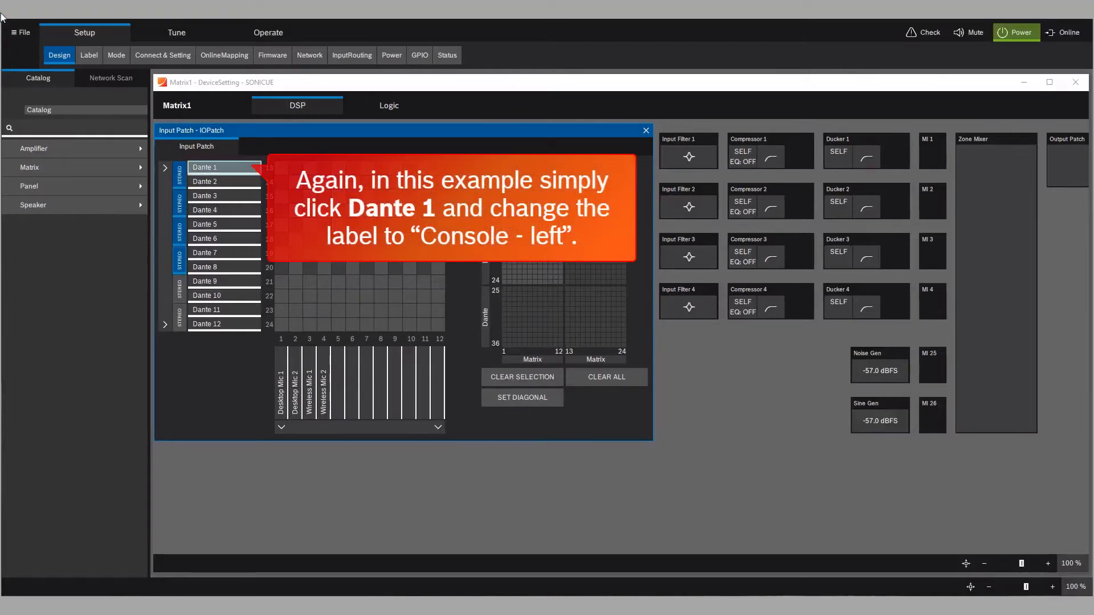
- Label Dante 1 'Console - left' and Dante 2 'Console - right'
{"action": "left_click", "coordinate": [226, 167]}
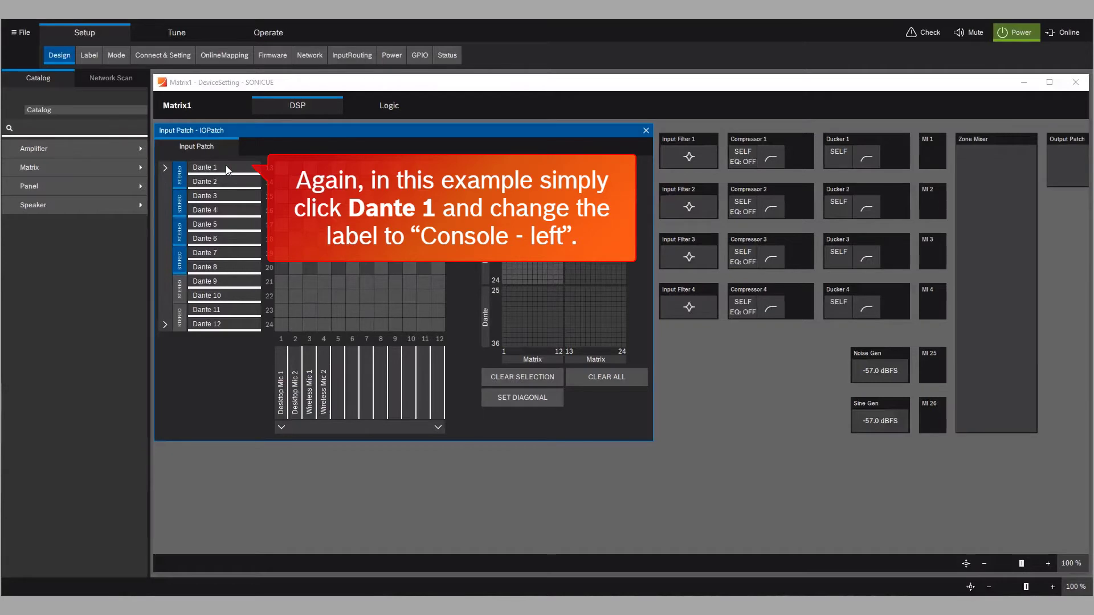
{"action": "double_click", "coordinate": [226, 165]}
{"action": "type", "text": "Console - left"}
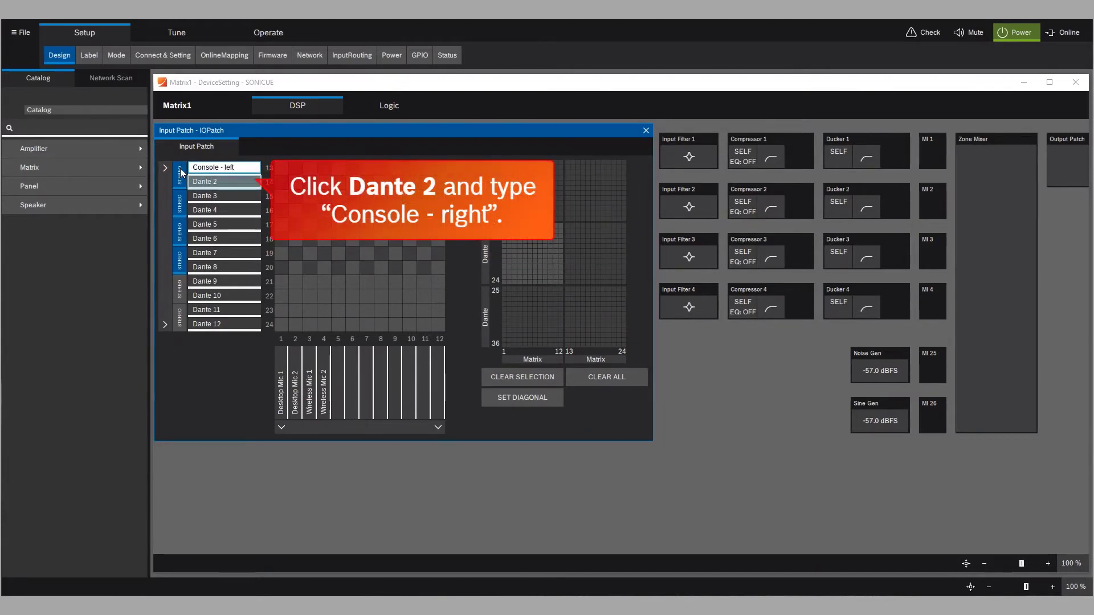
{"action": "left_click", "coordinate": [204, 185]}
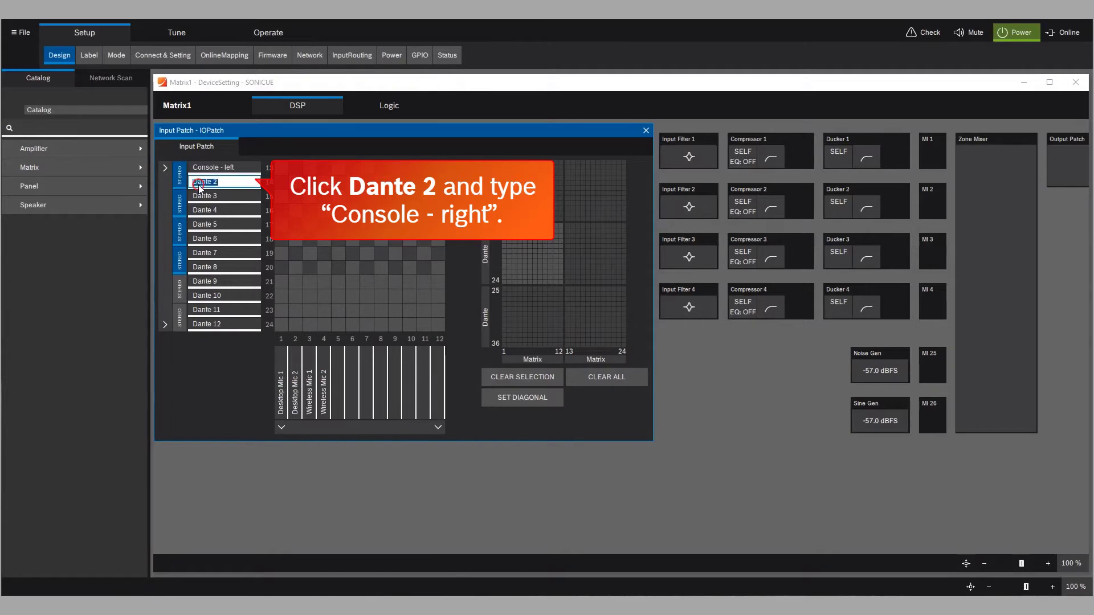
{"action": "type", "text": "Console - right"}
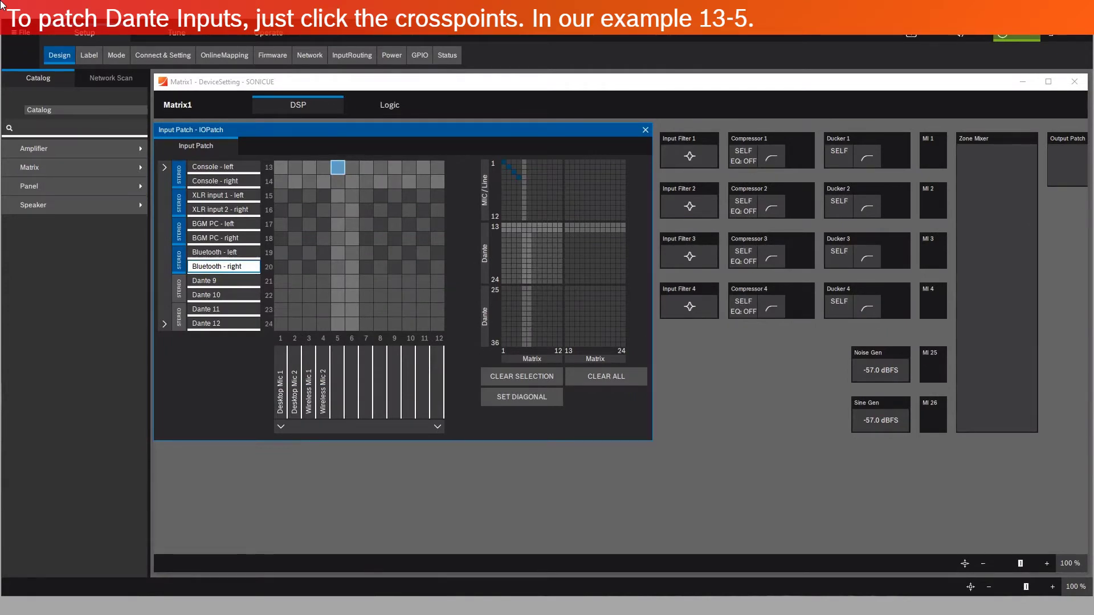
- Patch the Console, XLR input, BGM PC and Bluetooth stereo pairs to channels 5–12
{"action": "left_click", "coordinate": [342, 167]}
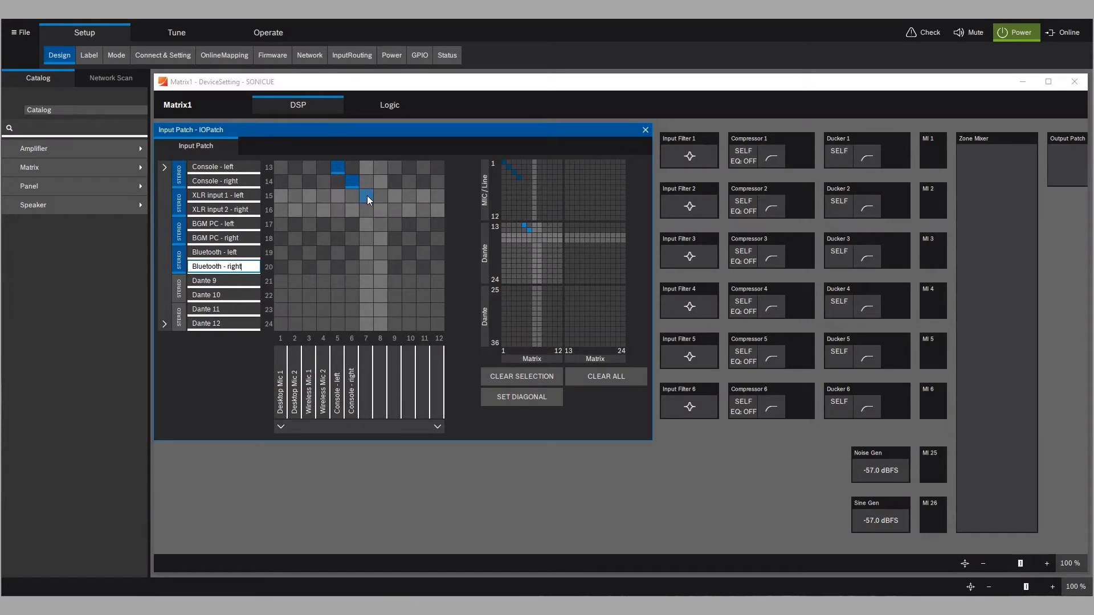
{"action": "left_click", "coordinate": [367, 196]}
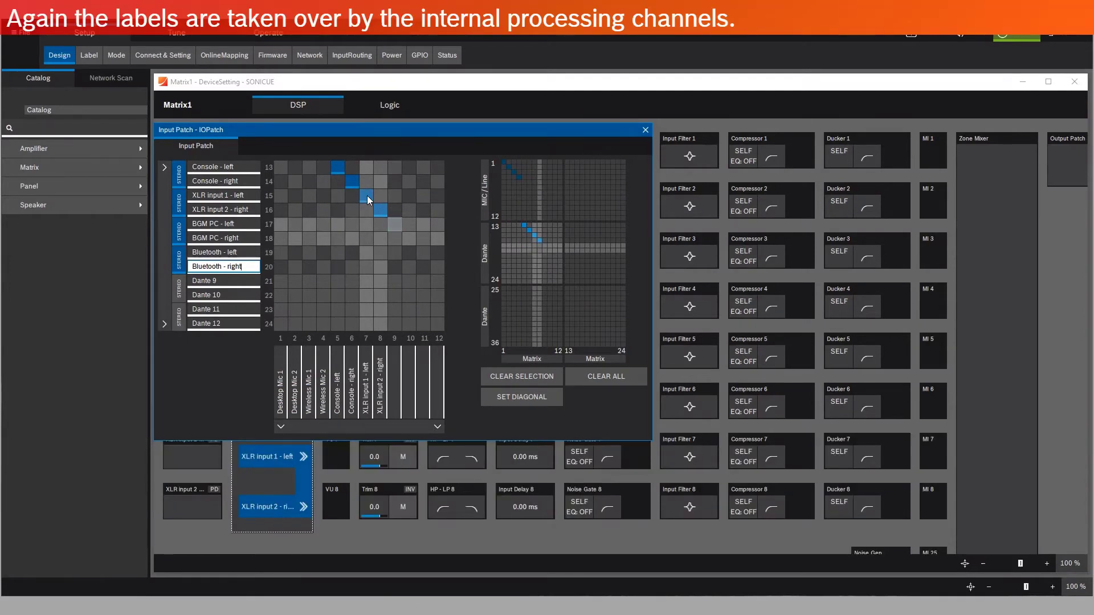
{"action": "left_click", "coordinate": [394, 224]}
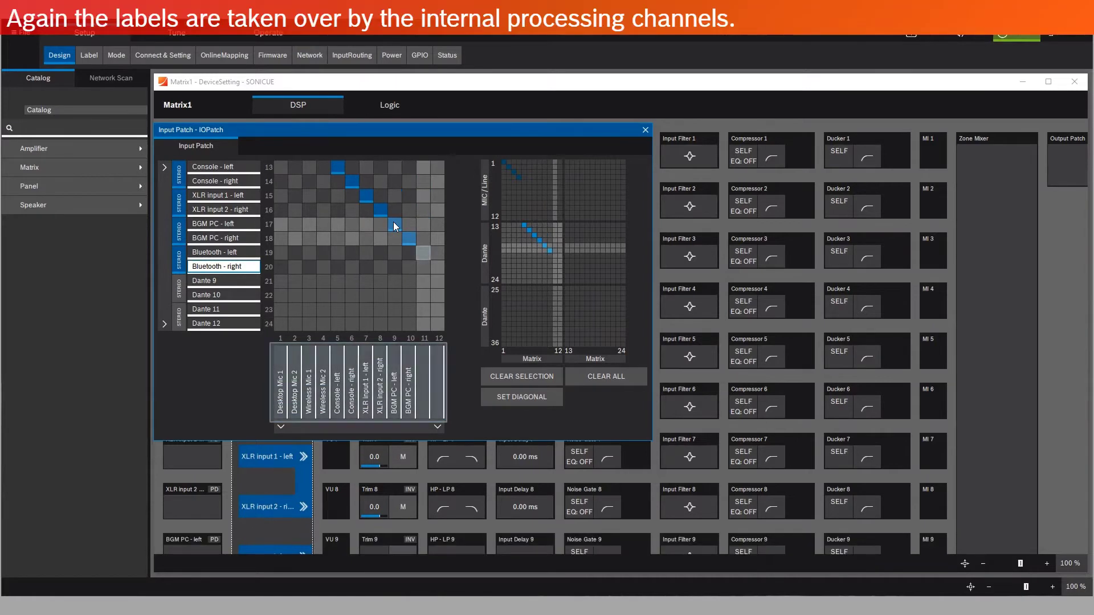
{"action": "left_click", "coordinate": [423, 251]}
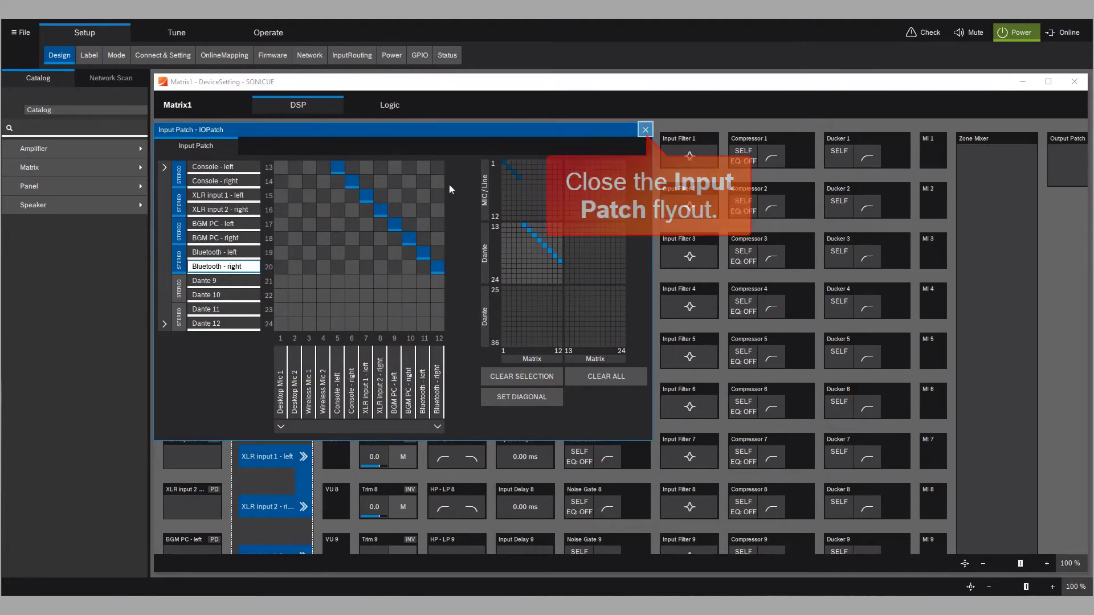
- Close Input Patch and zoom out to 70% so all twelve labelled channels are visible
{"action": "left_click", "coordinate": [645, 130]}
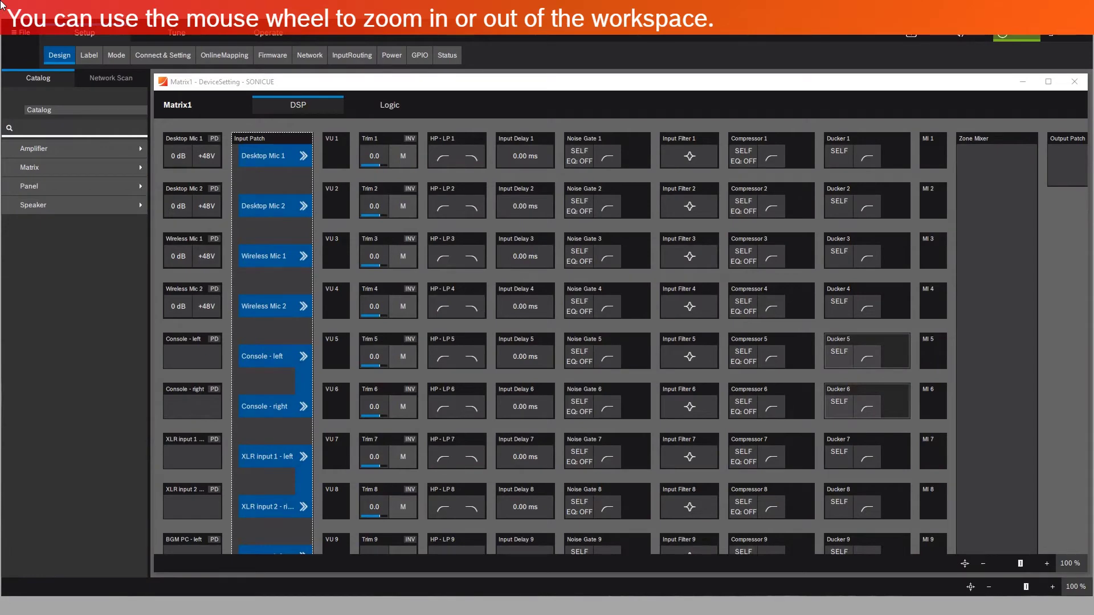
{"action": "scroll", "coordinate": [545, 307], "scroll_direction": "down", "scroll_amount": 2}
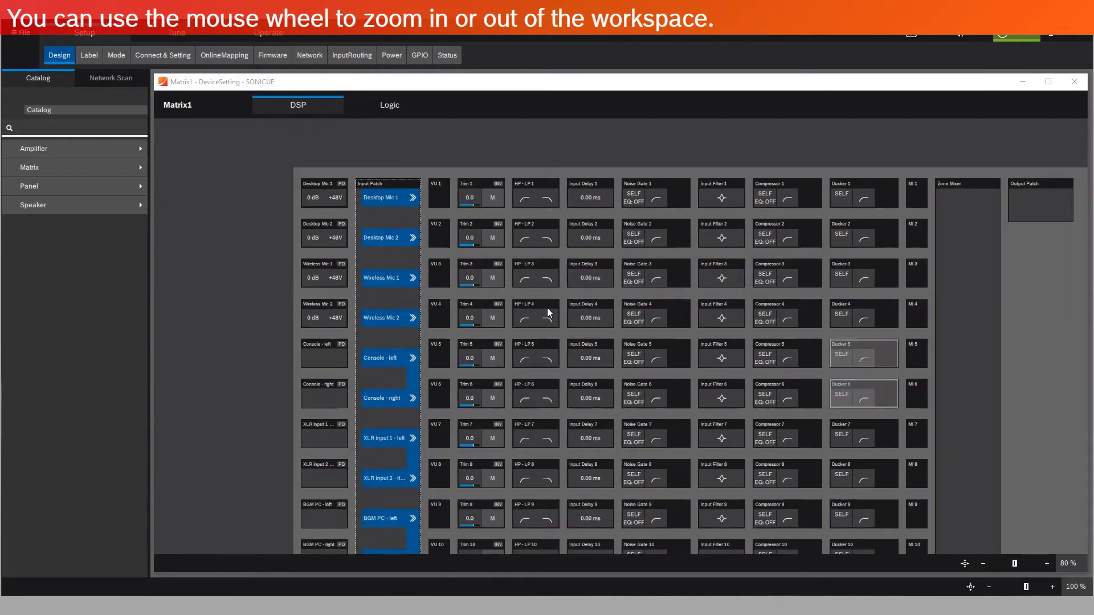
{"action": "scroll", "coordinate": [547, 311], "scroll_direction": "down", "scroll_amount": 1}
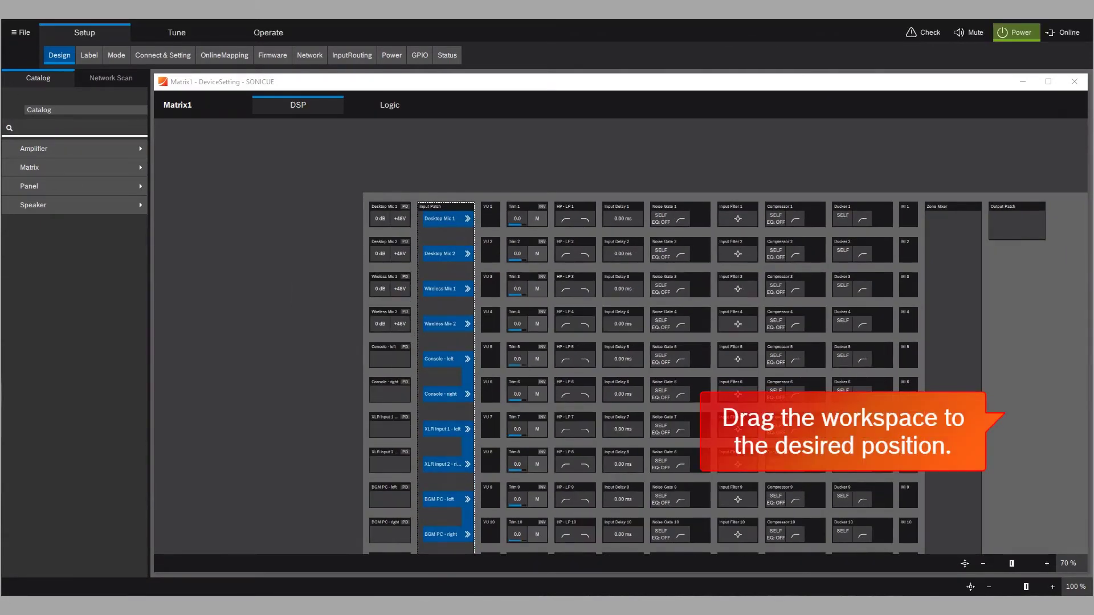
{"action": "left_click_drag", "start_coordinate": [1018, 428], "coordinate": [809, 351]}
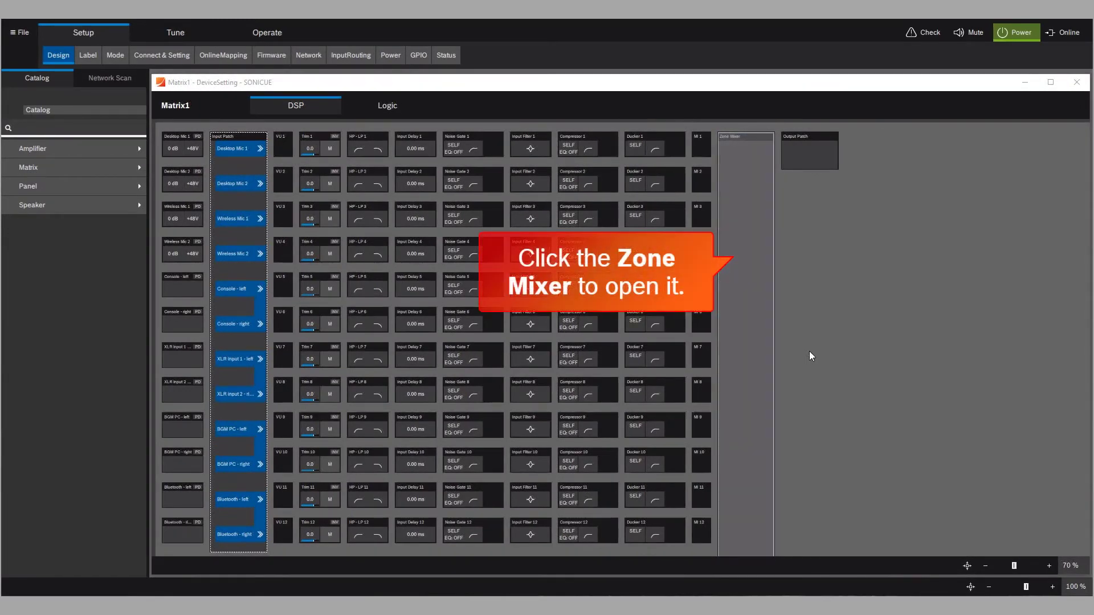
- Open the Zone Mixer and change Zone 1's display name to 'Live Stage'
{"action": "left_click", "coordinate": [734, 321]}
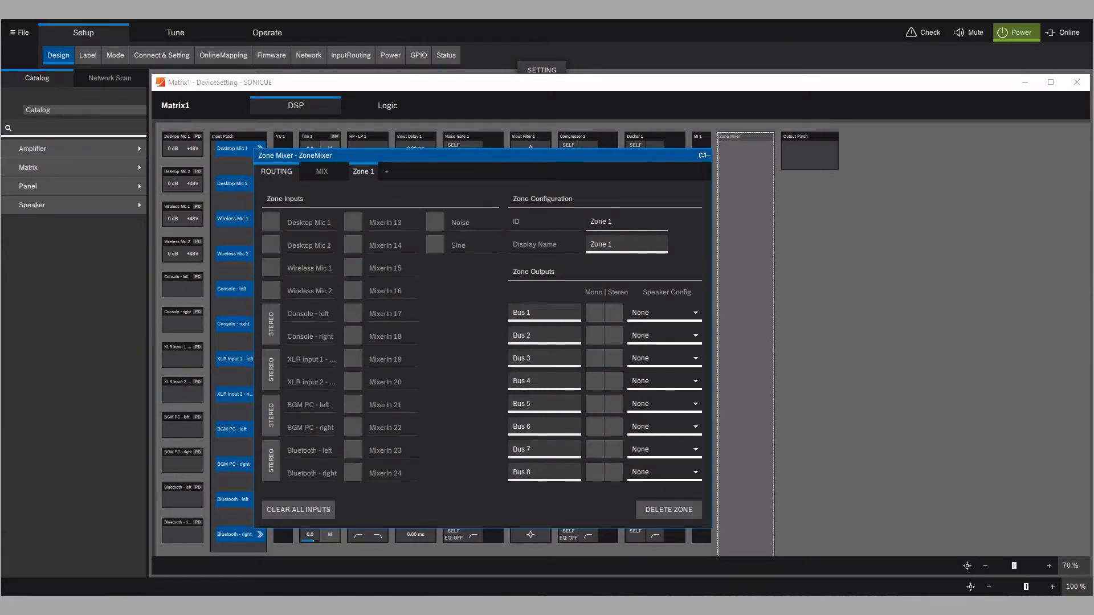
{"action": "left_click", "coordinate": [621, 242]}
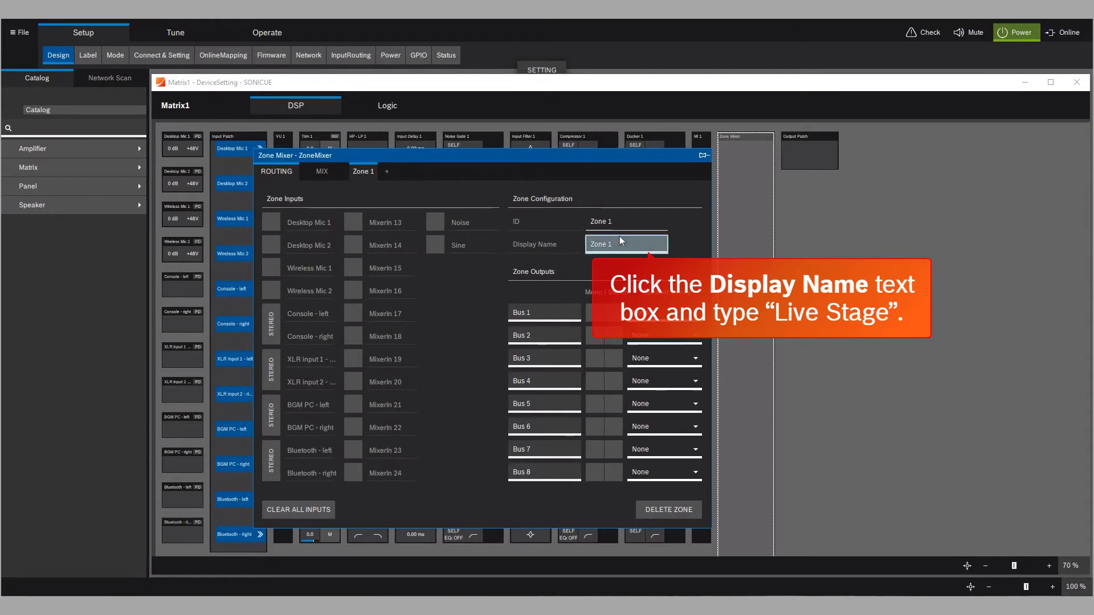
{"action": "key", "text": "ctrl+a"}
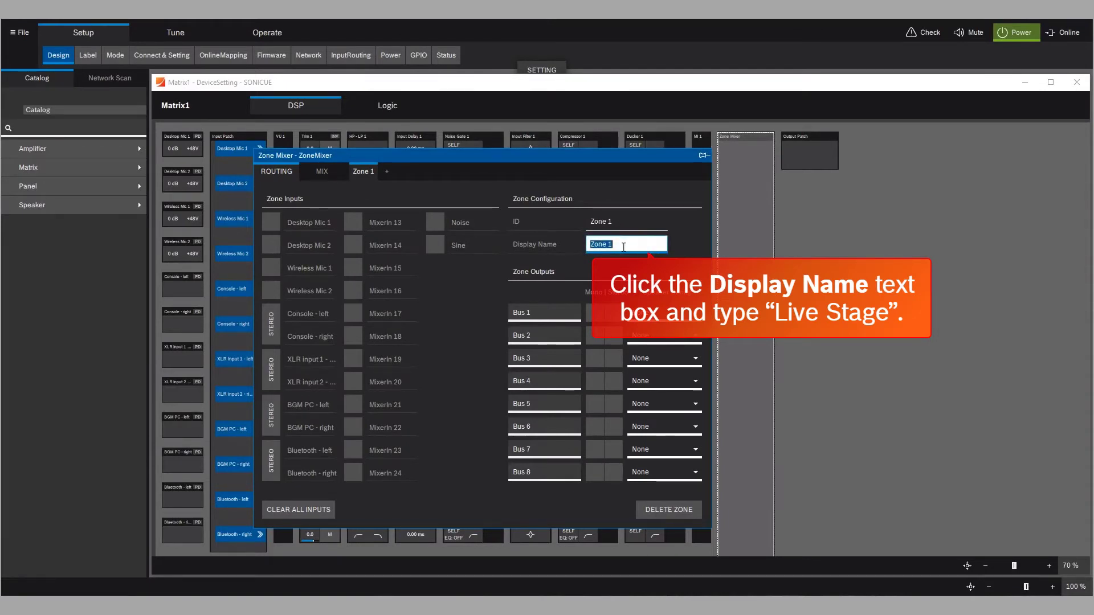
{"action": "type", "text": "Live Stage"}
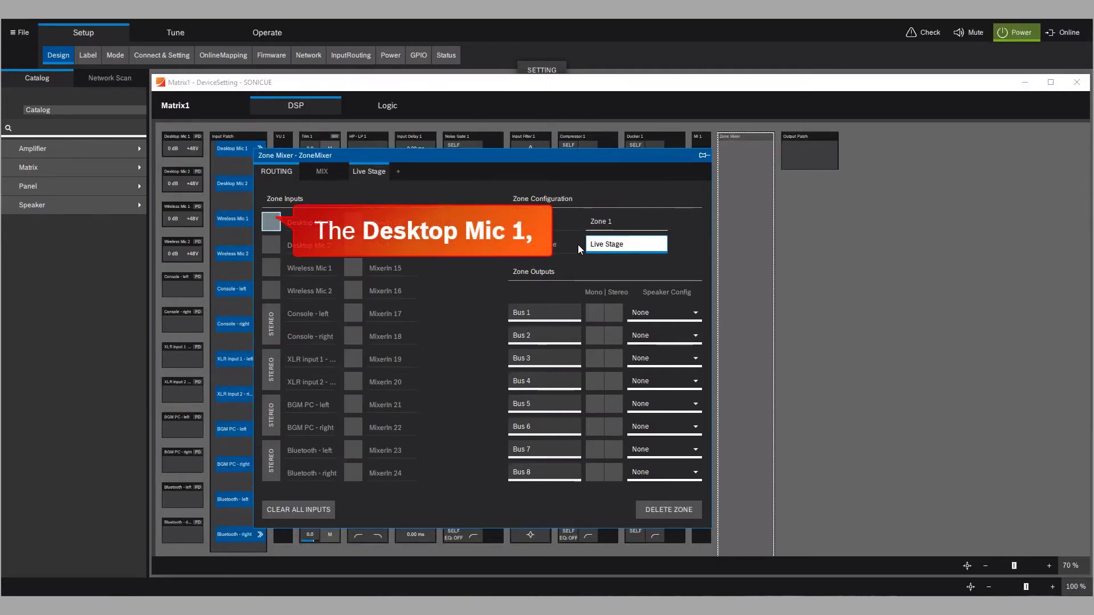
- Add Desktop Mic 1 and 2, both wireless mics, and the Console and XLR stereo pairs to Live Stage
{"action": "left_click", "coordinate": [276, 221]}
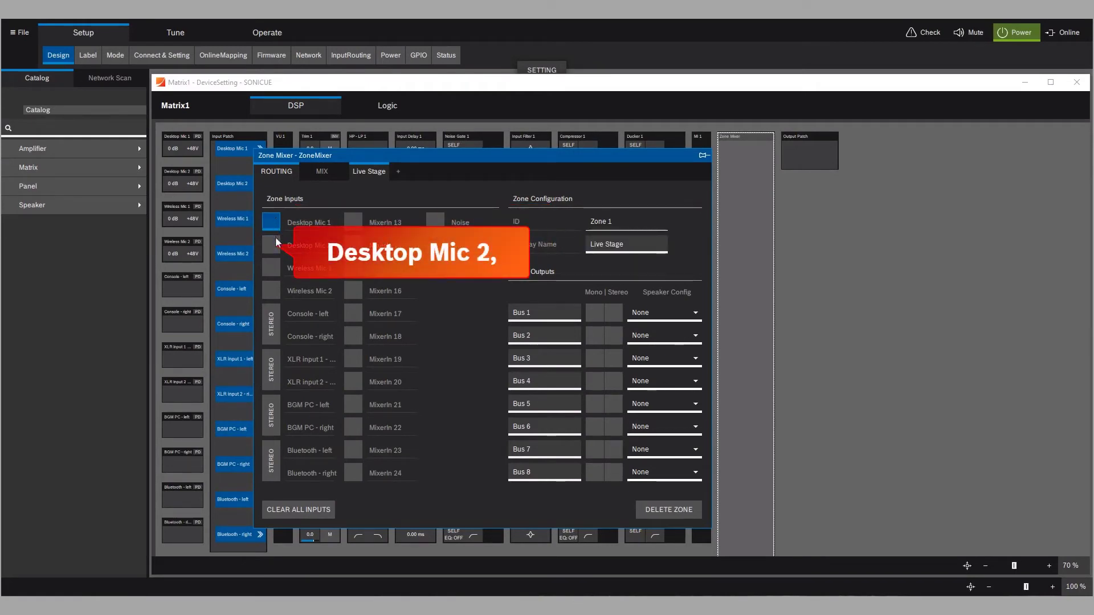
{"action": "left_click", "coordinate": [276, 245]}
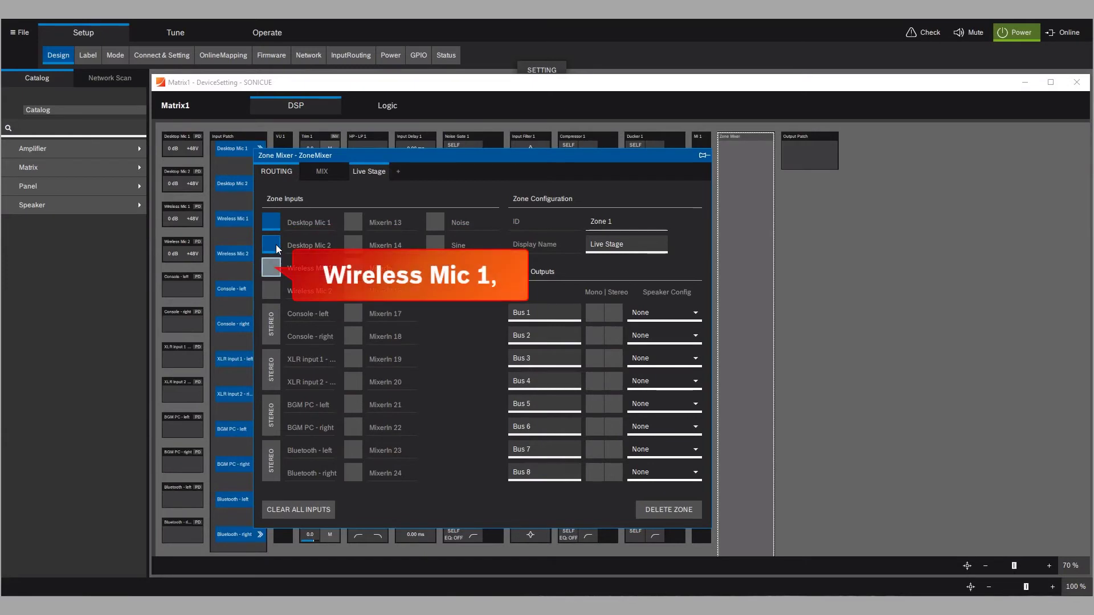
{"action": "left_click", "coordinate": [270, 266]}
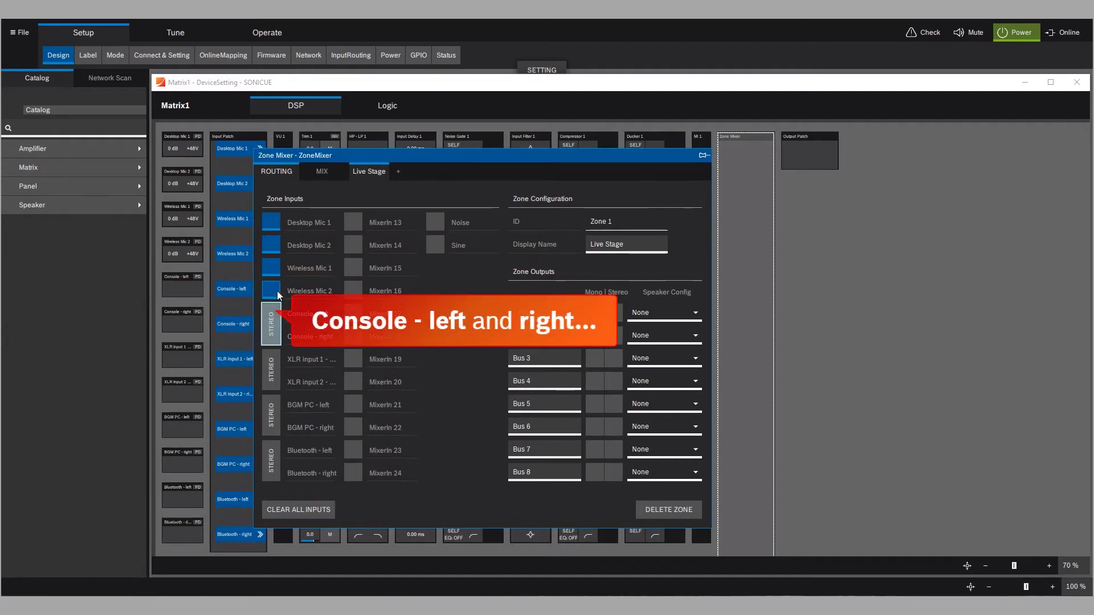
{"action": "left_click", "coordinate": [278, 319]}
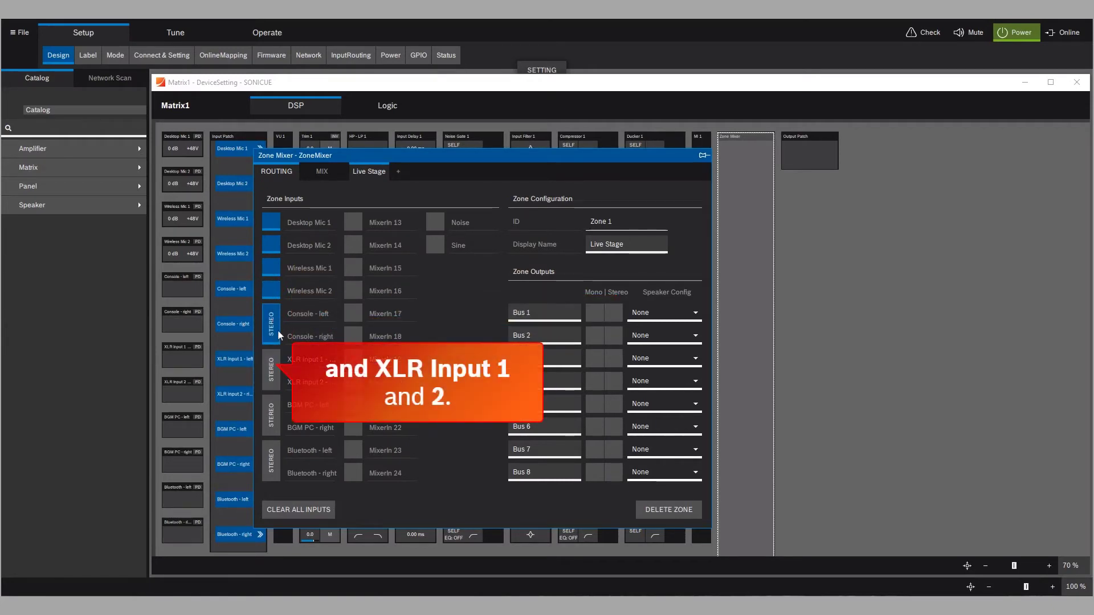
{"action": "left_click", "coordinate": [271, 369]}
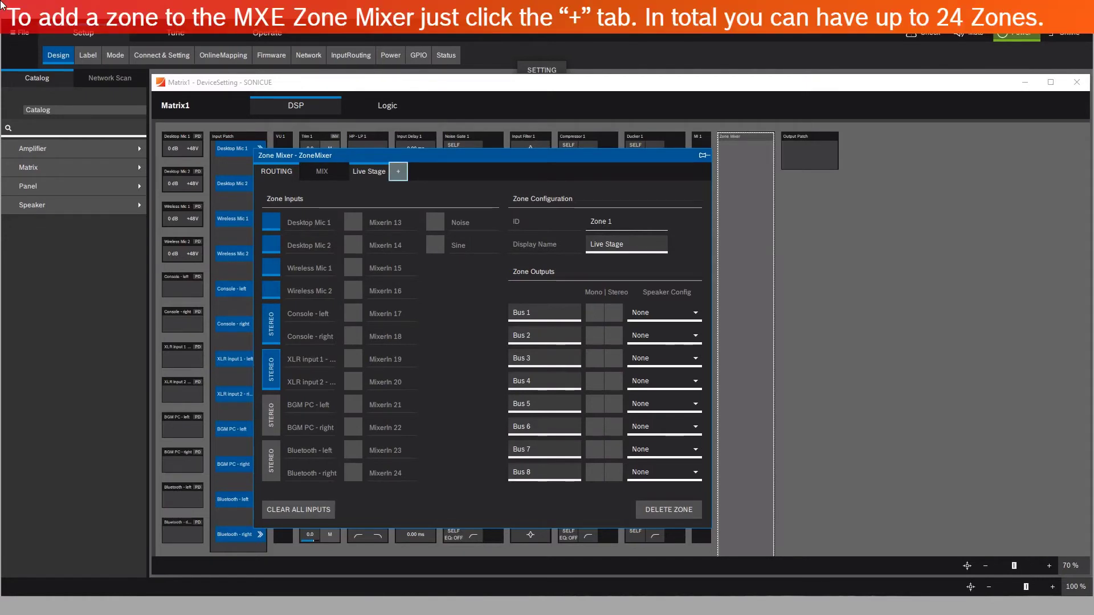
- Create a new zone and name it 'Bar / Restaurant'
{"action": "left_click", "coordinate": [399, 171]}
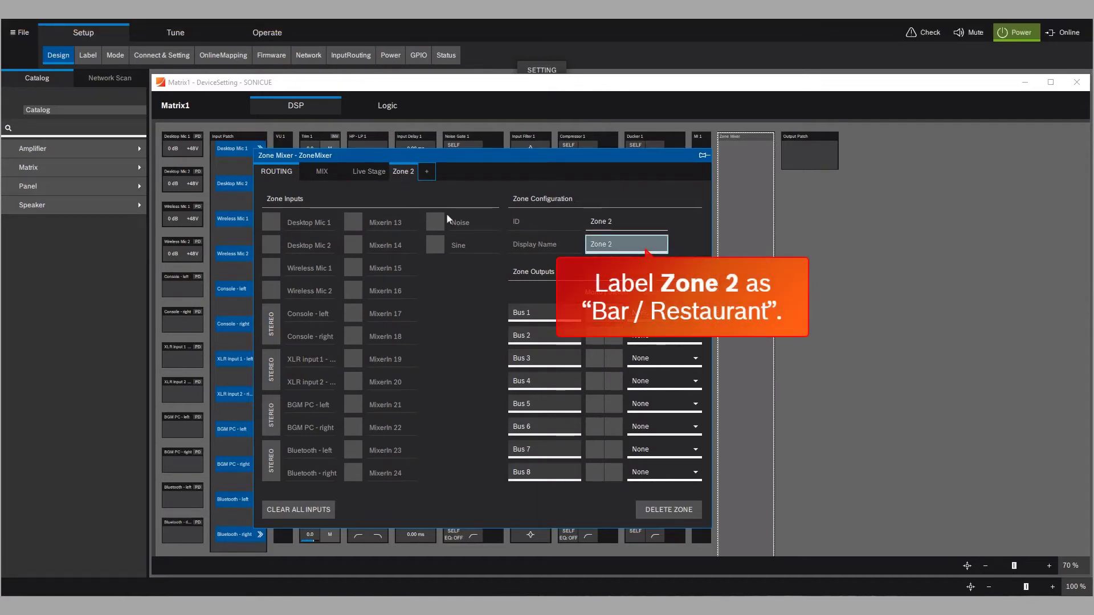
{"action": "left_click", "coordinate": [620, 243]}
{"action": "type", "text": "Bar / Restaurant"}
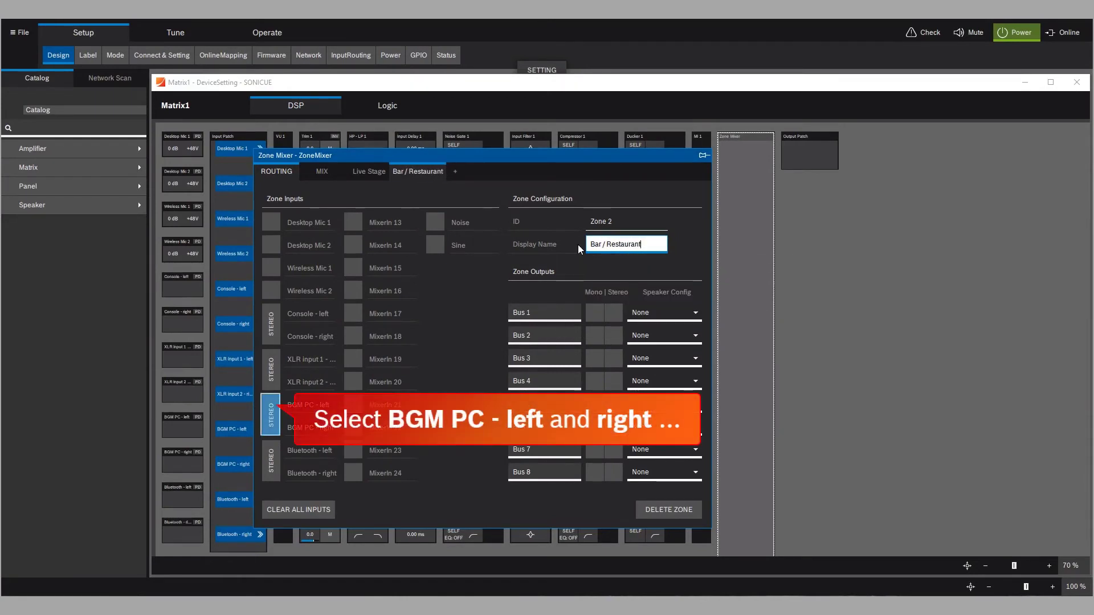
- Feed the zone from the BGM PC and Bluetooth stereo pairs
{"action": "left_click", "coordinate": [280, 417]}
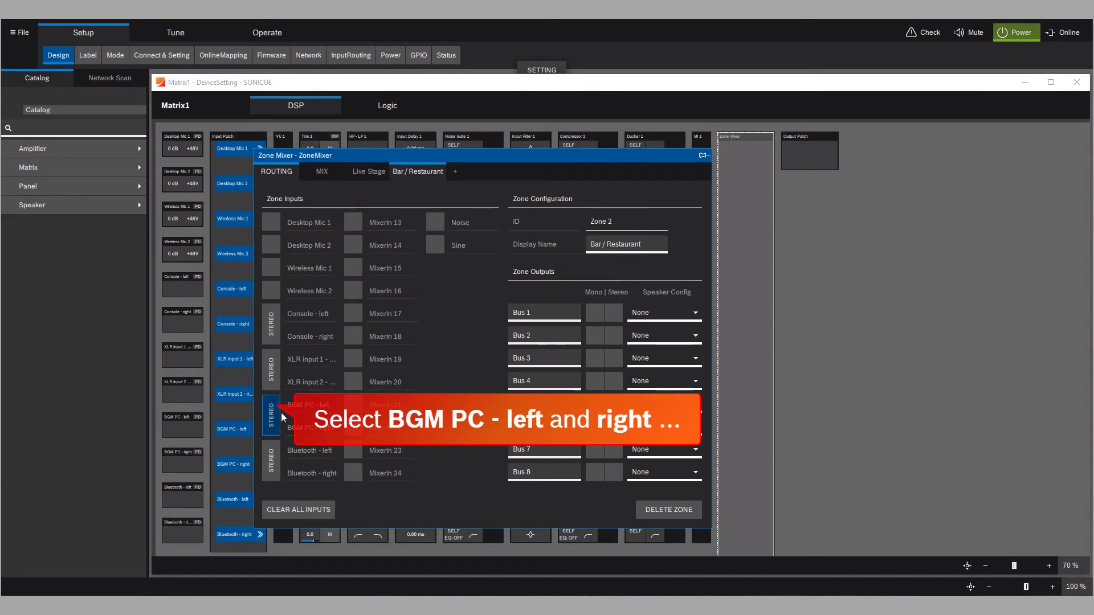
{"action": "left_click", "coordinate": [271, 460]}
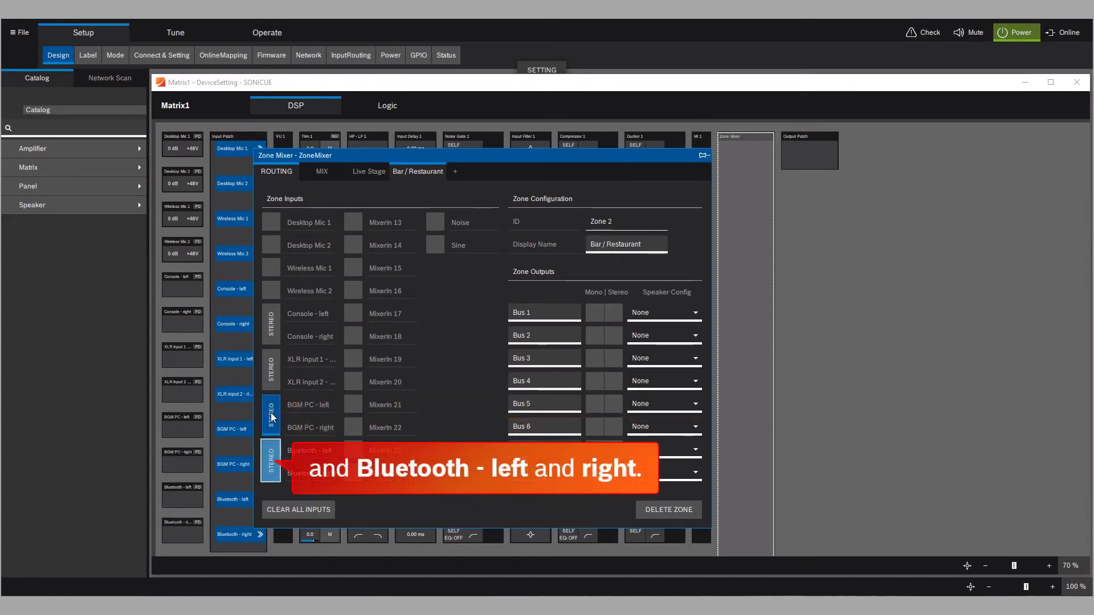
{"action": "left_click", "coordinate": [274, 460]}
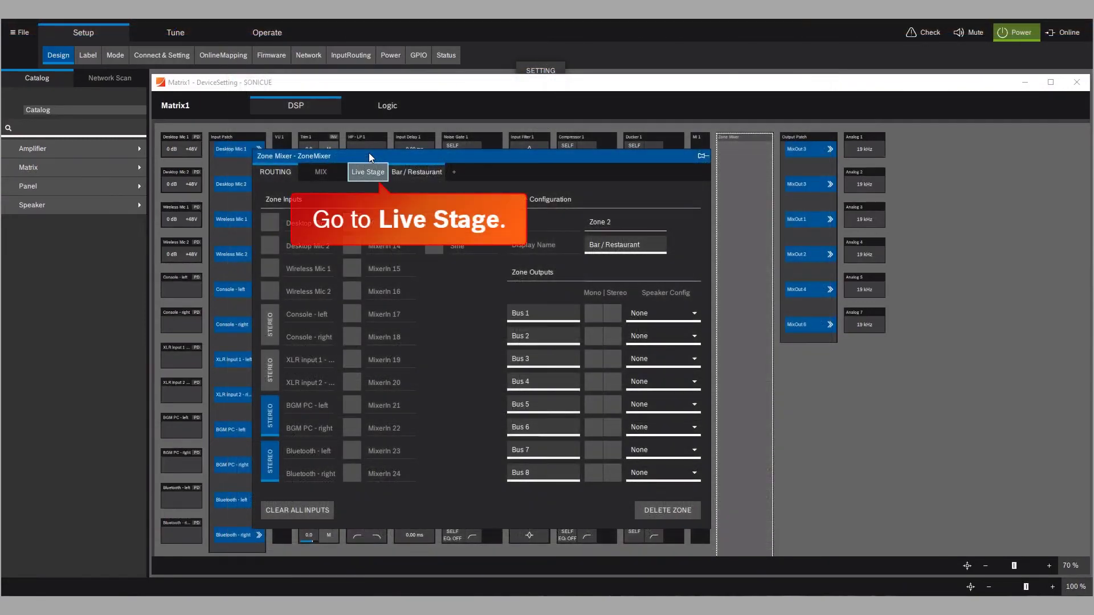
- In Live Stage, rename Bus 1 to 'Tops L+R', make it stereo, and set speaker config to Passive
{"action": "left_click", "coordinate": [371, 172]}
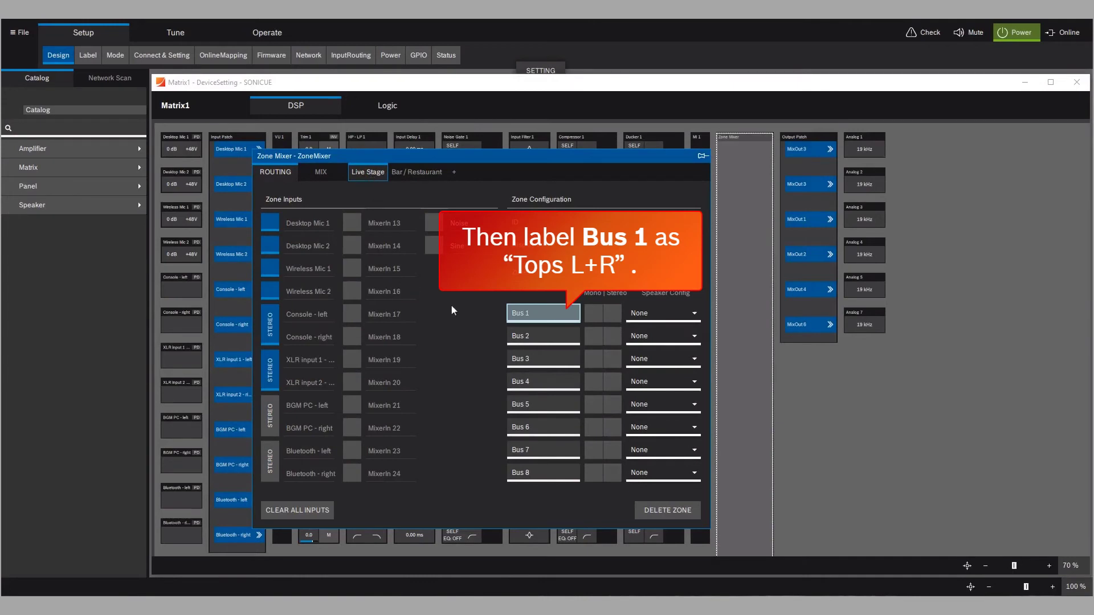
{"action": "double_click", "coordinate": [541, 313]}
{"action": "type", "text": "Tops L+"}
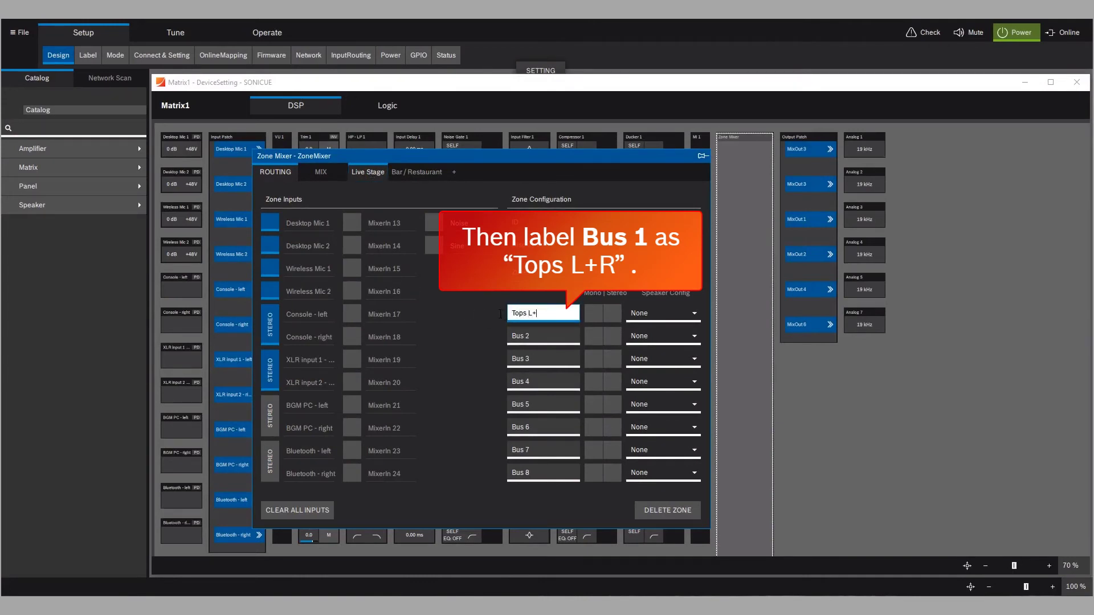
{"action": "type", "text": "R"}
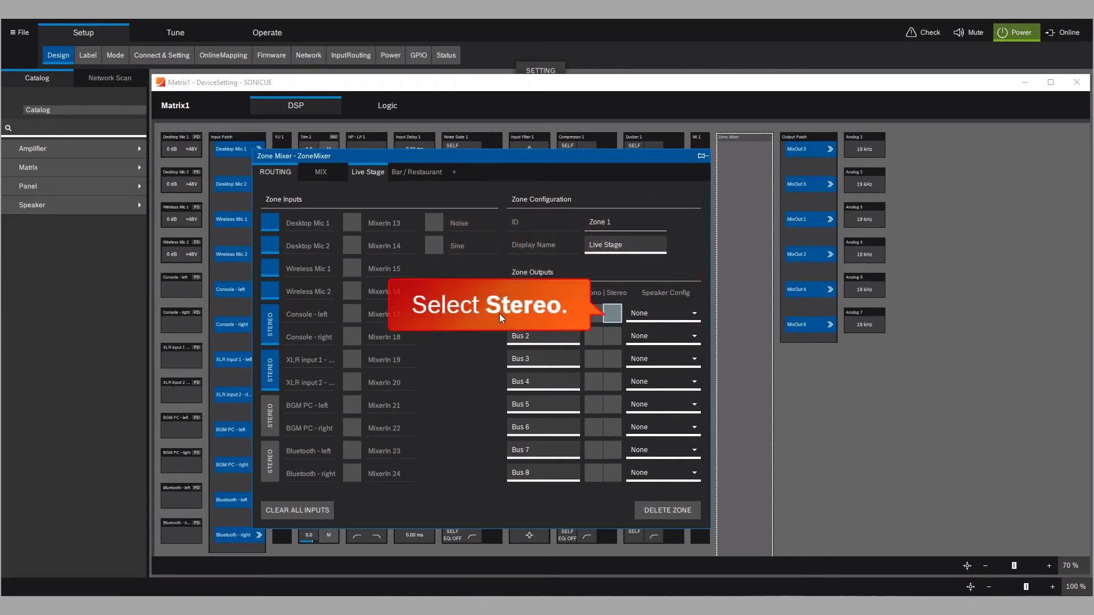
{"action": "left_click", "coordinate": [613, 314]}
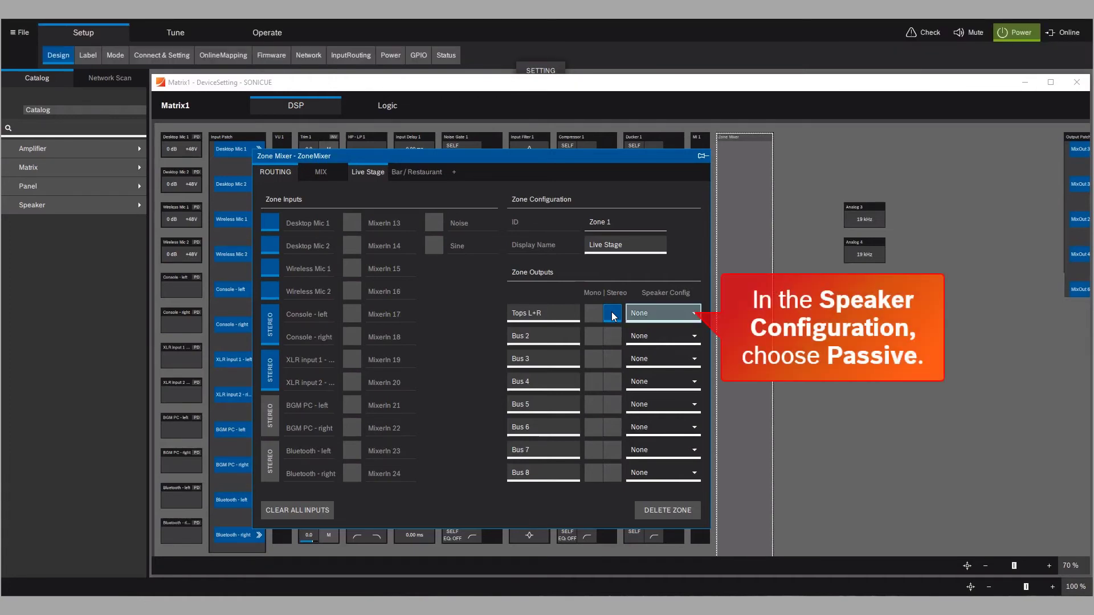
{"action": "left_click", "coordinate": [699, 312]}
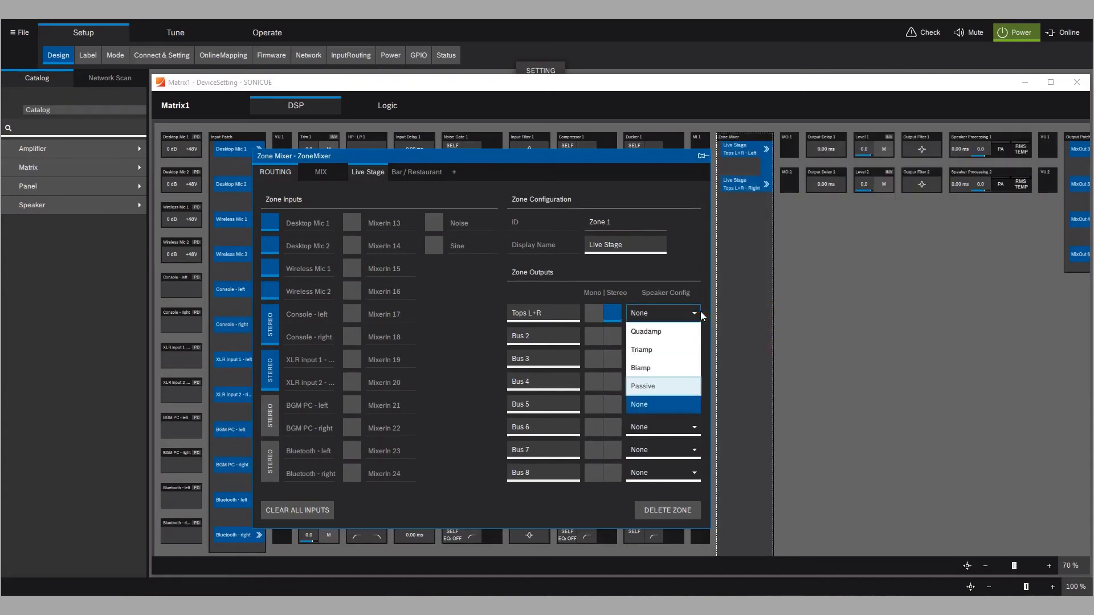
{"action": "left_click", "coordinate": [656, 384]}
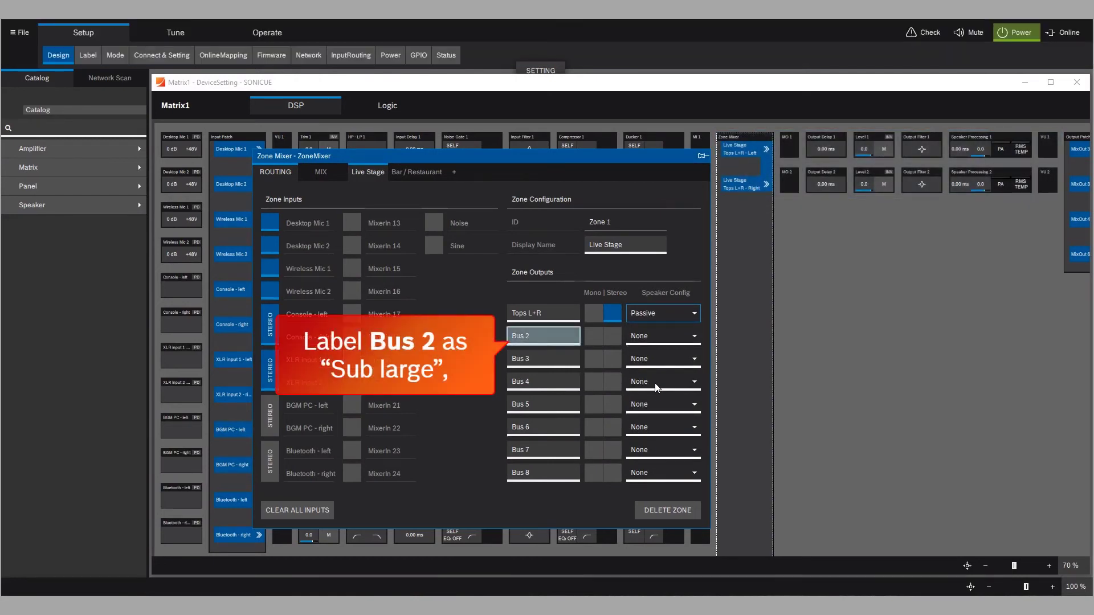
- Rename Live Stage Bus 2 to 'Sub large', make it mono, and set speaker config to Passive
{"action": "left_click", "coordinate": [564, 335]}
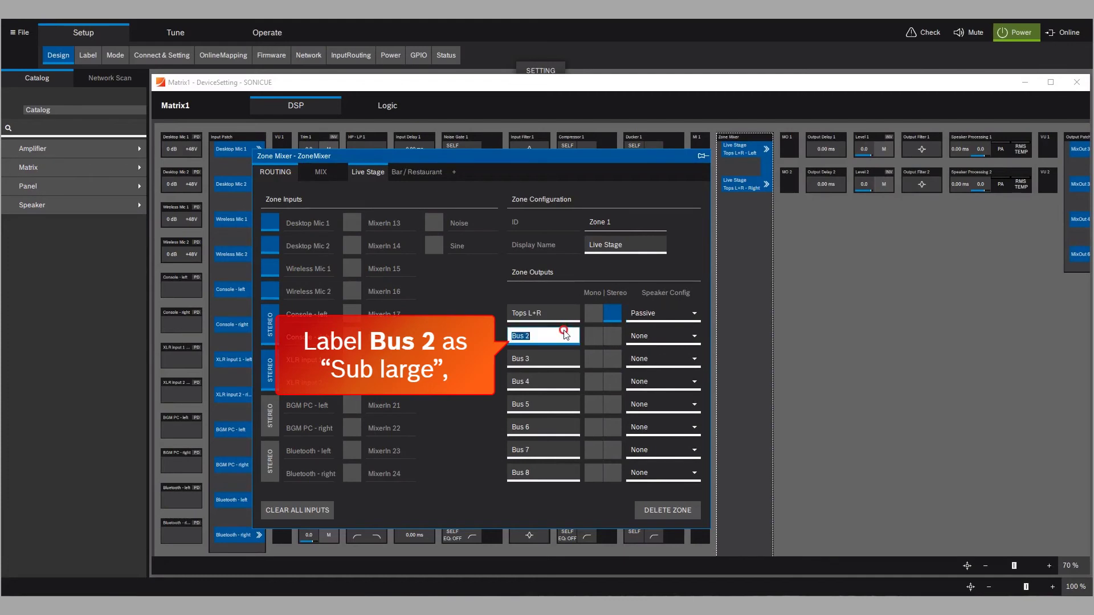
{"action": "type", "text": "Sub large"}
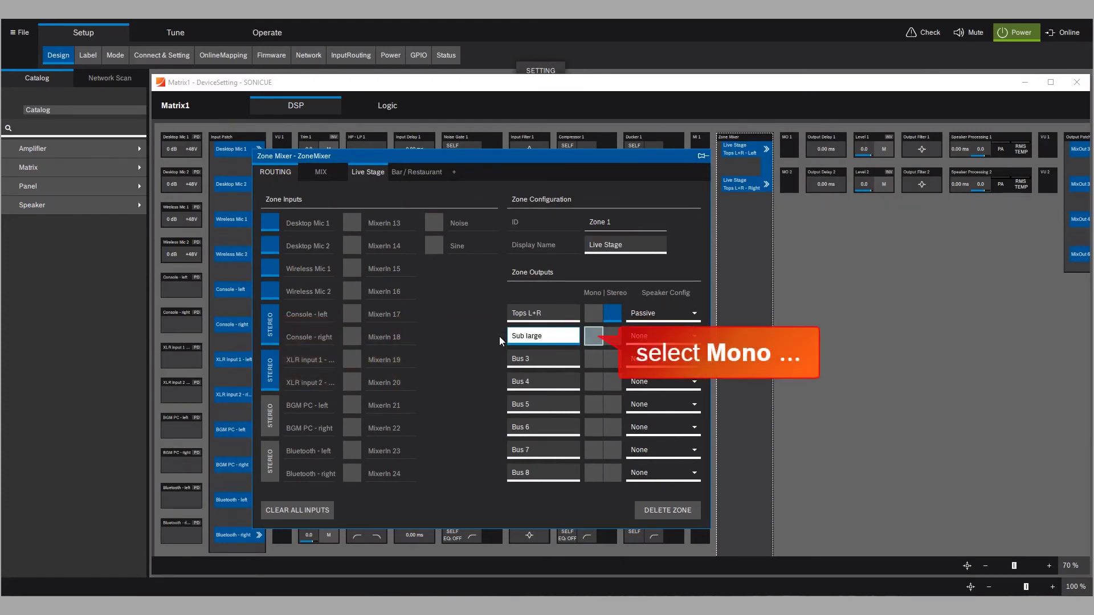
{"action": "left_click", "coordinate": [590, 337]}
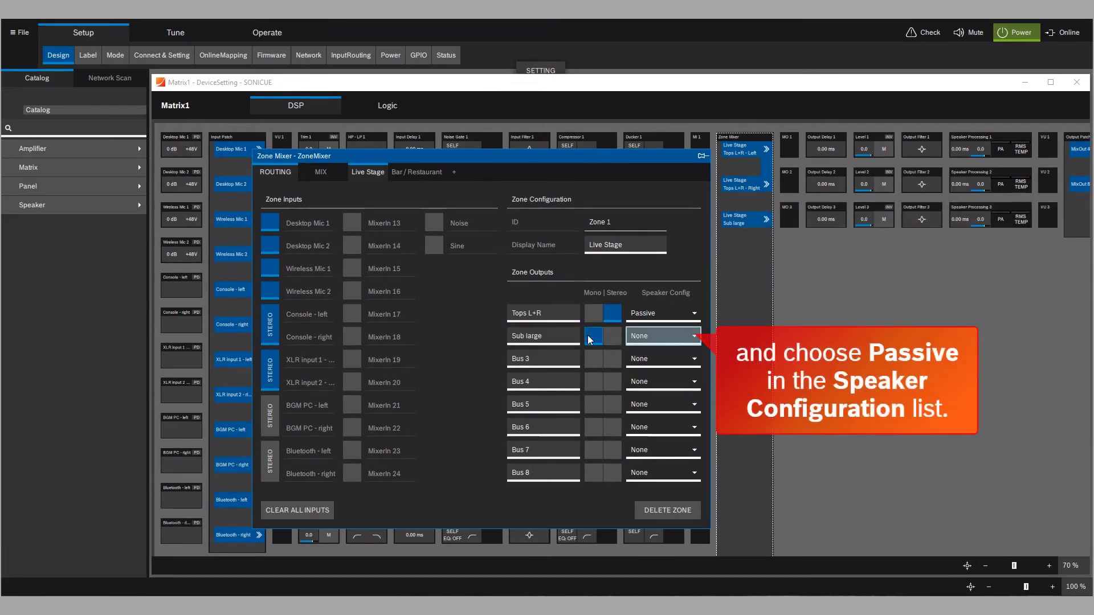
{"action": "left_click", "coordinate": [693, 336]}
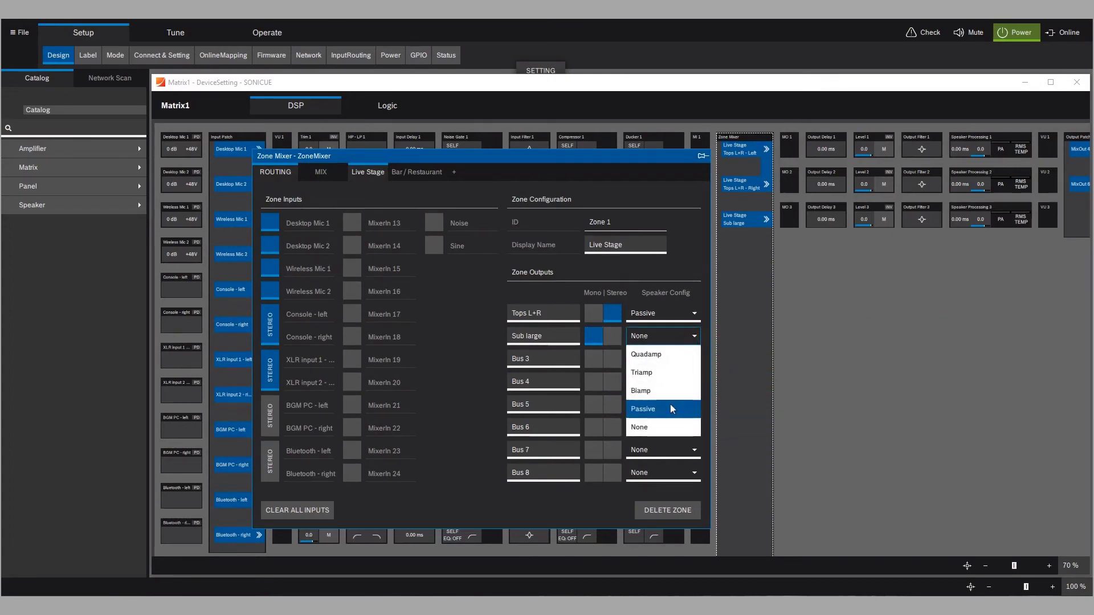
{"action": "left_click", "coordinate": [648, 410]}
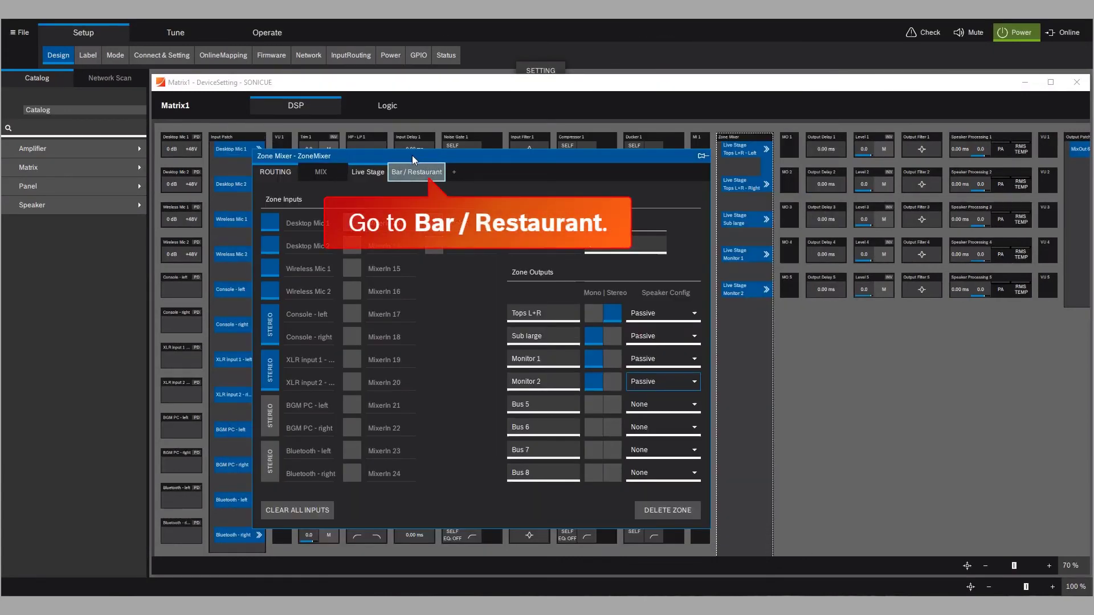
- In Bar / Restaurant, rename Bus 1 to '70/100 V + Sub' and set its speaker config to Biamp
{"action": "left_click", "coordinate": [413, 174]}
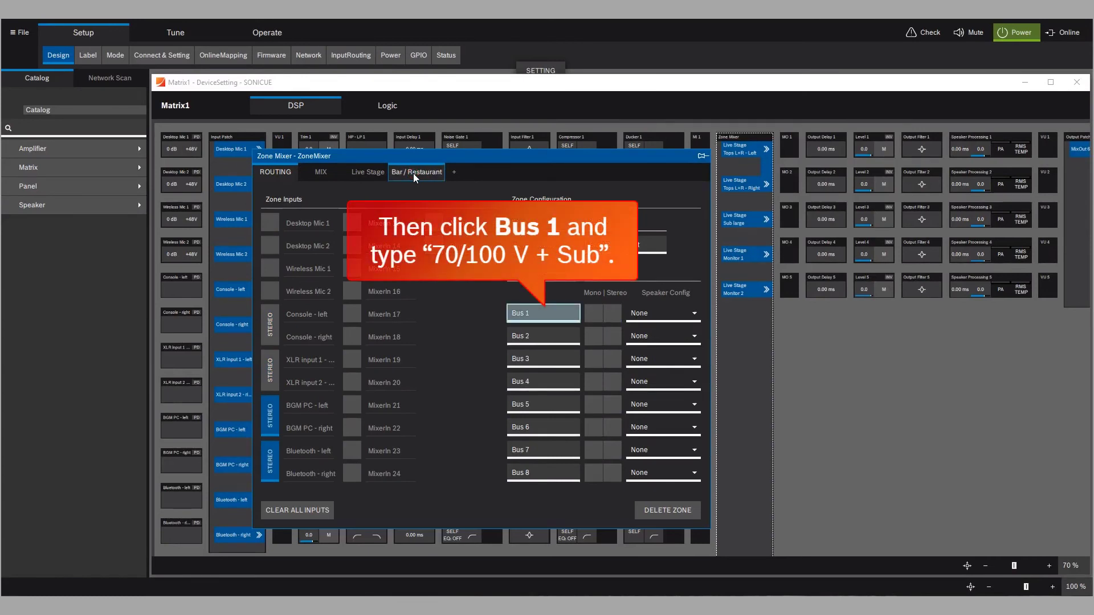
{"action": "left_click", "coordinate": [571, 313]}
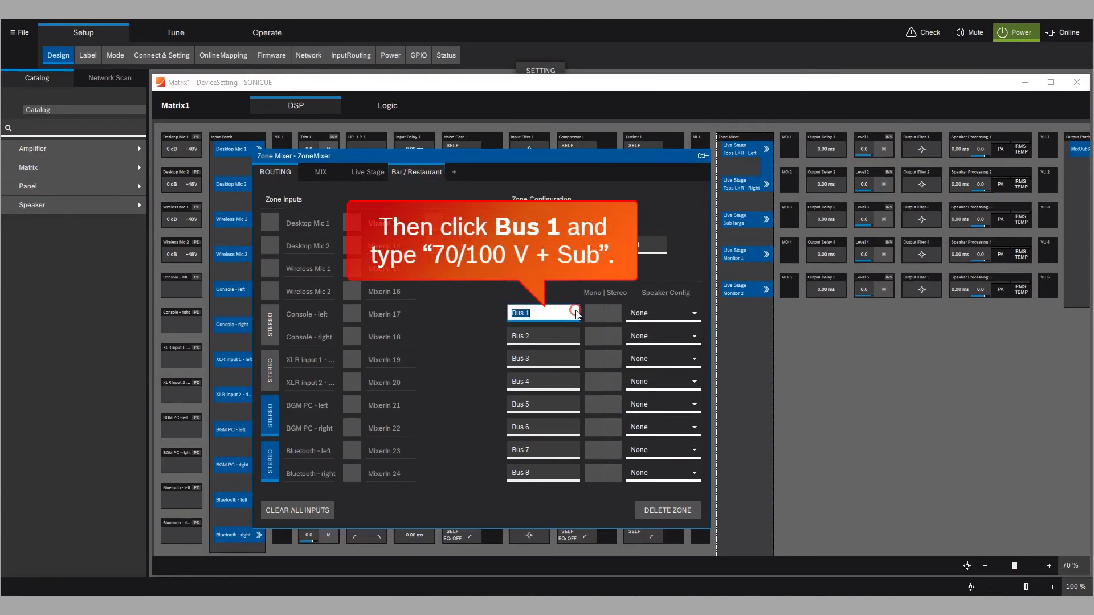
{"action": "type", "text": "70/100 V + Sub"}
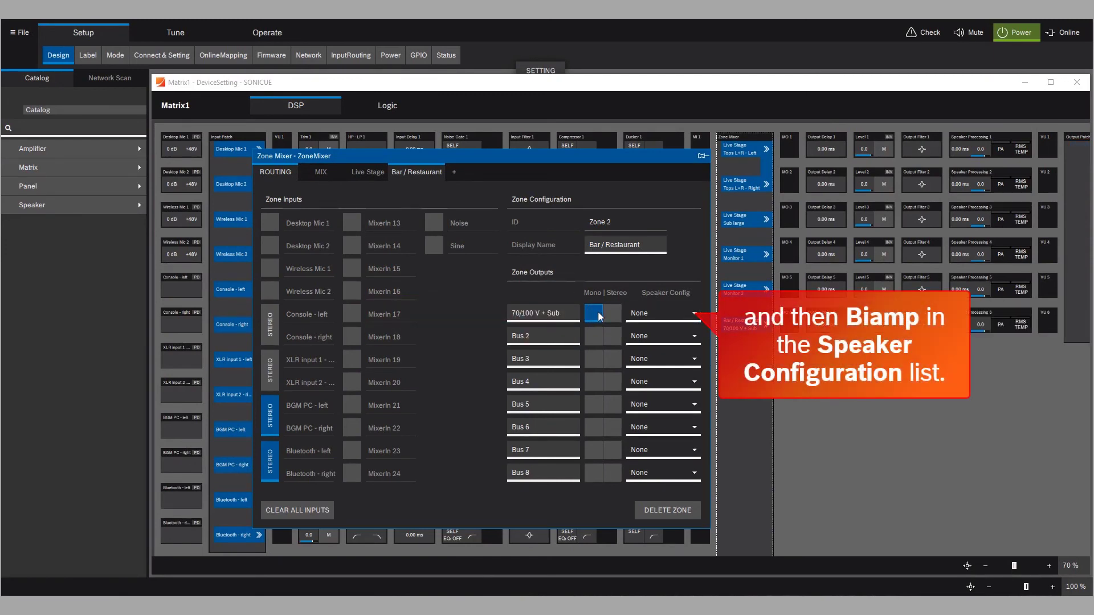
{"action": "left_click", "coordinate": [696, 311]}
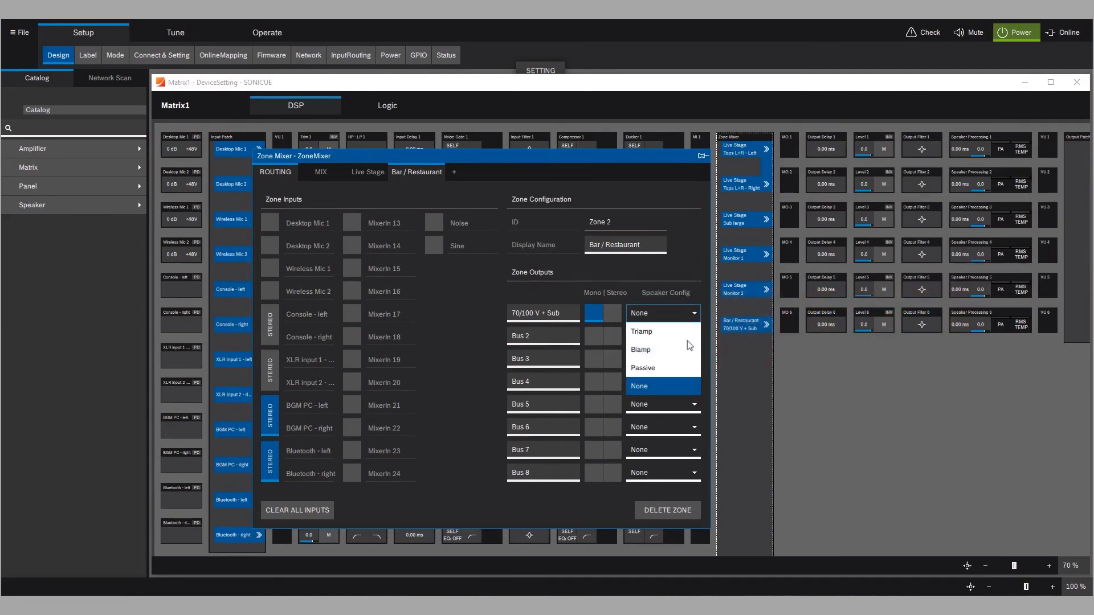
{"action": "left_click", "coordinate": [673, 348]}
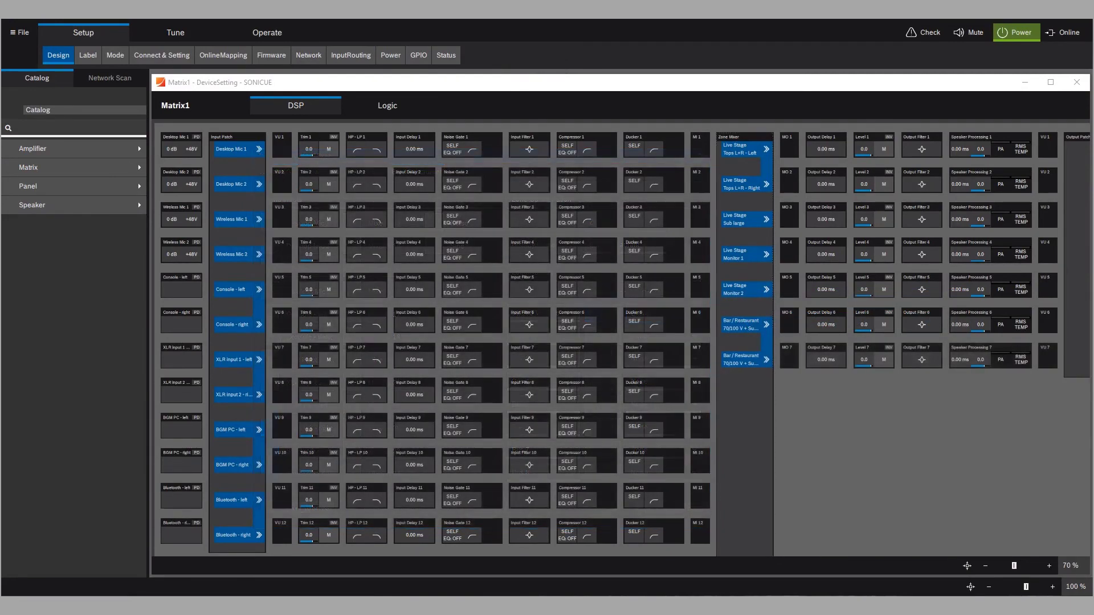
- Pan the DSP canvas to the output stage and open the Output Patch matrix
{"action": "left_click_drag", "start_coordinate": [1073, 334], "coordinate": [1023, 341]}
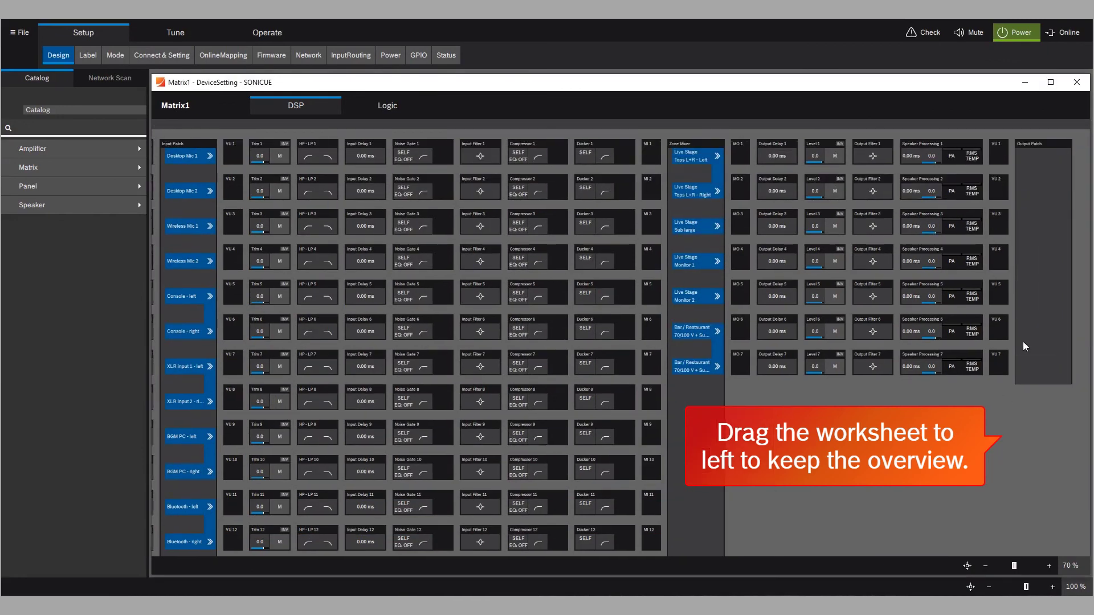
{"action": "left_click", "coordinate": [1043, 297]}
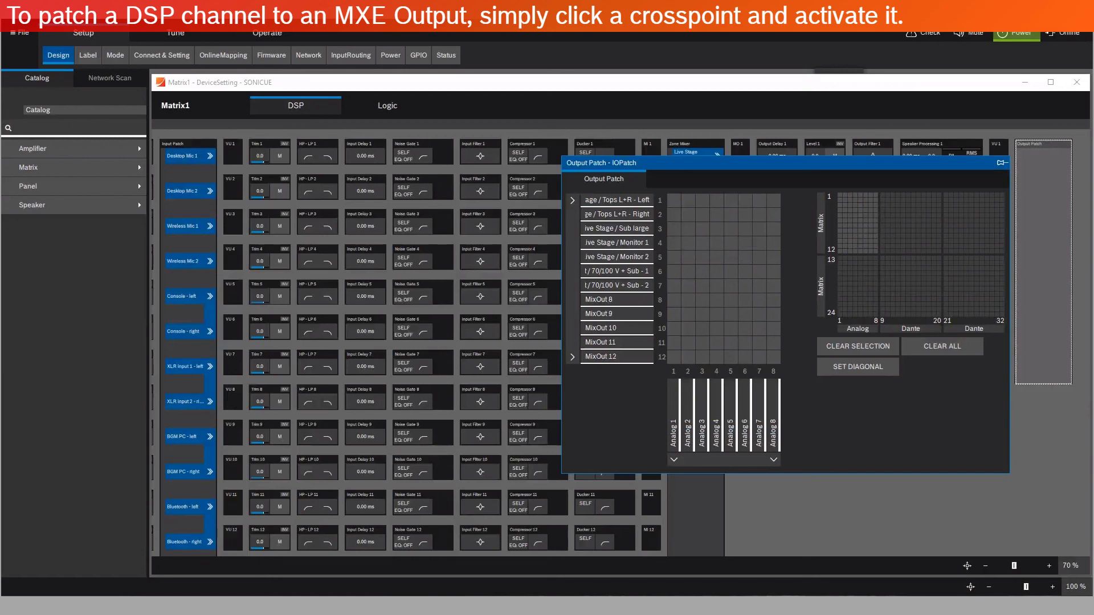
- Patch Tops L+R to Analog 3–4, Sub large to 1–2, Monitors to 5–6, 70/100 V + Sub to 7–8
{"action": "left_click", "coordinate": [703, 201]}
{"action": "left_click", "coordinate": [703, 201]}
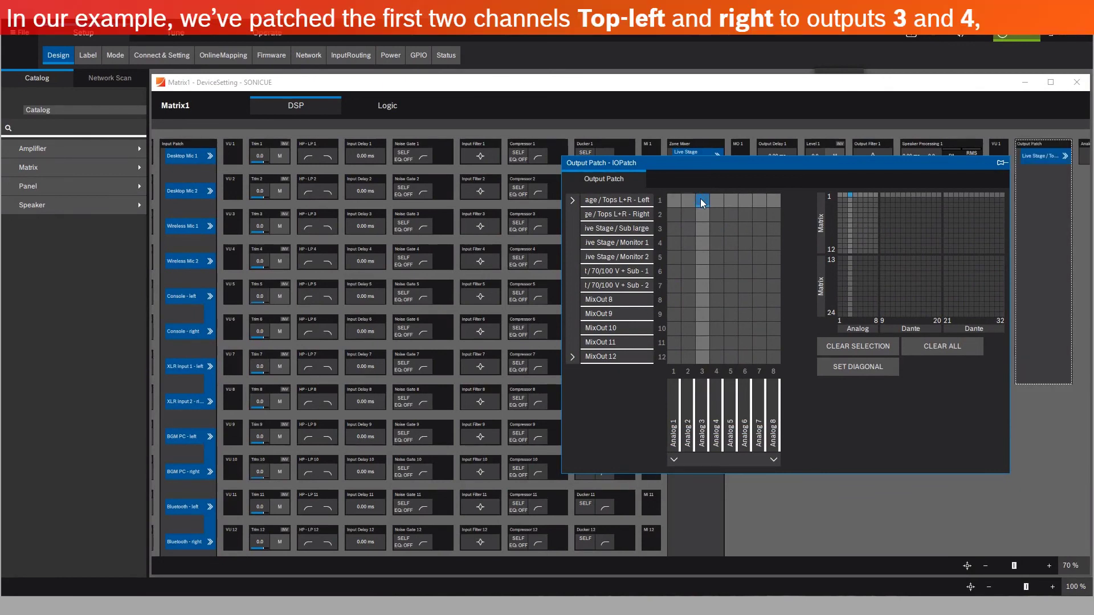
{"action": "left_click", "coordinate": [716, 215]}
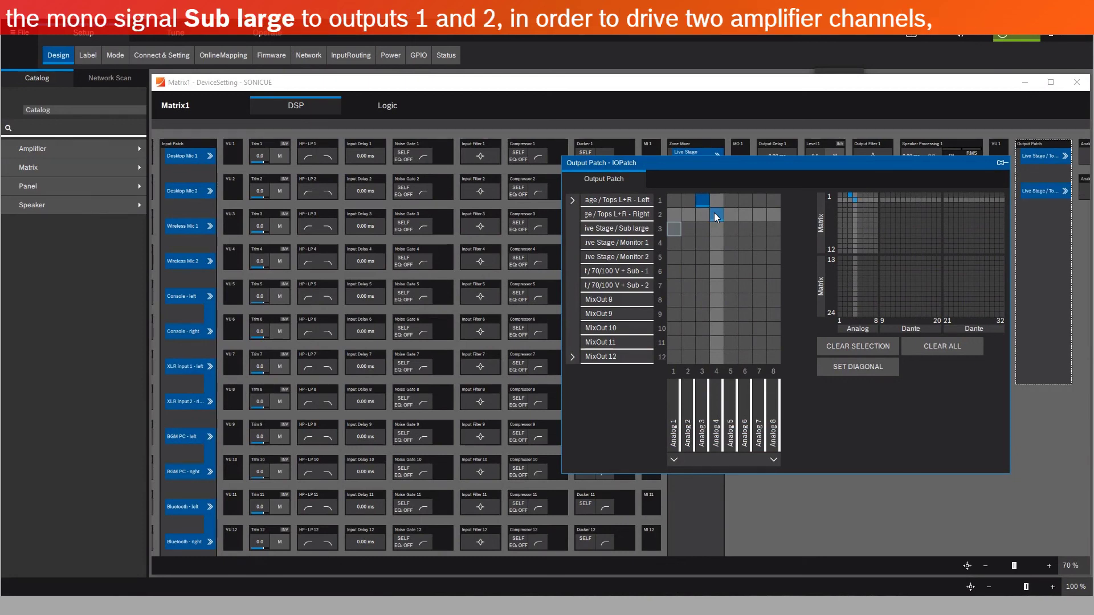
{"action": "left_click", "coordinate": [672, 228]}
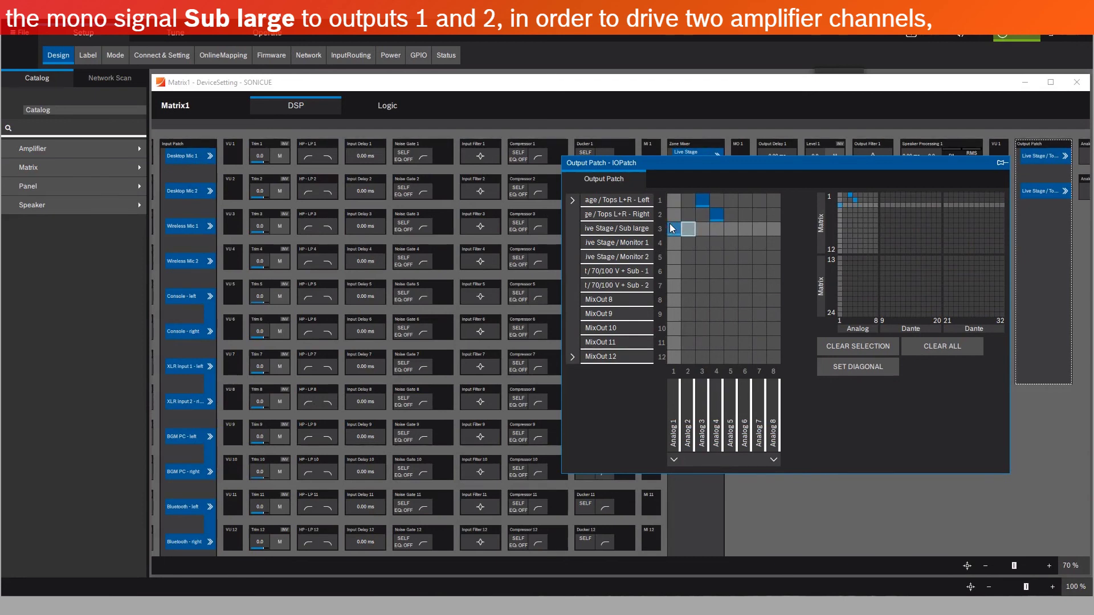
{"action": "left_click", "coordinate": [688, 228]}
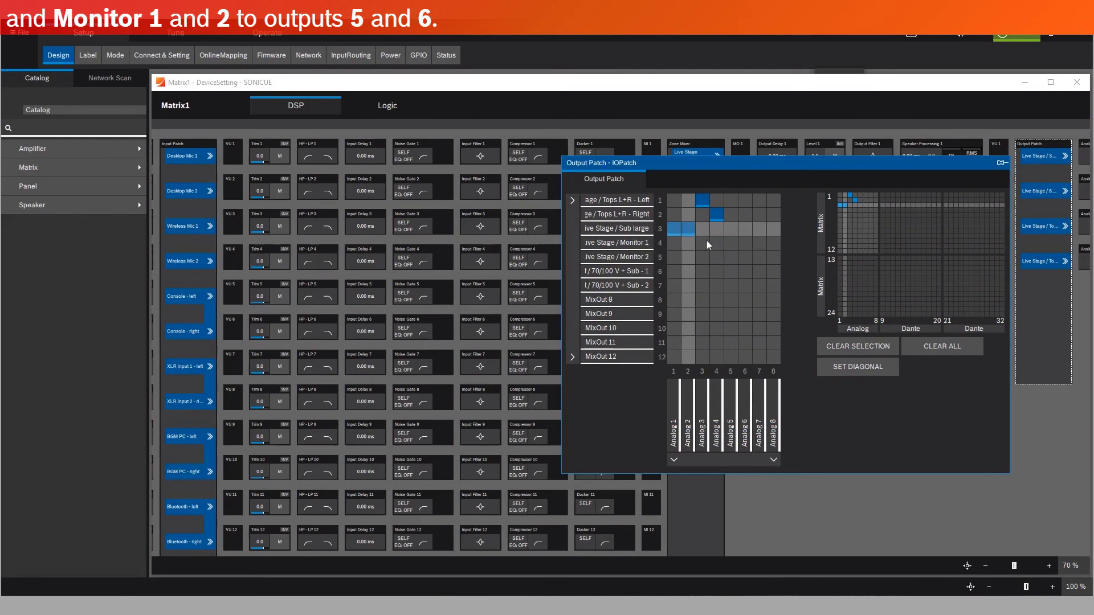
{"action": "left_click", "coordinate": [731, 243]}
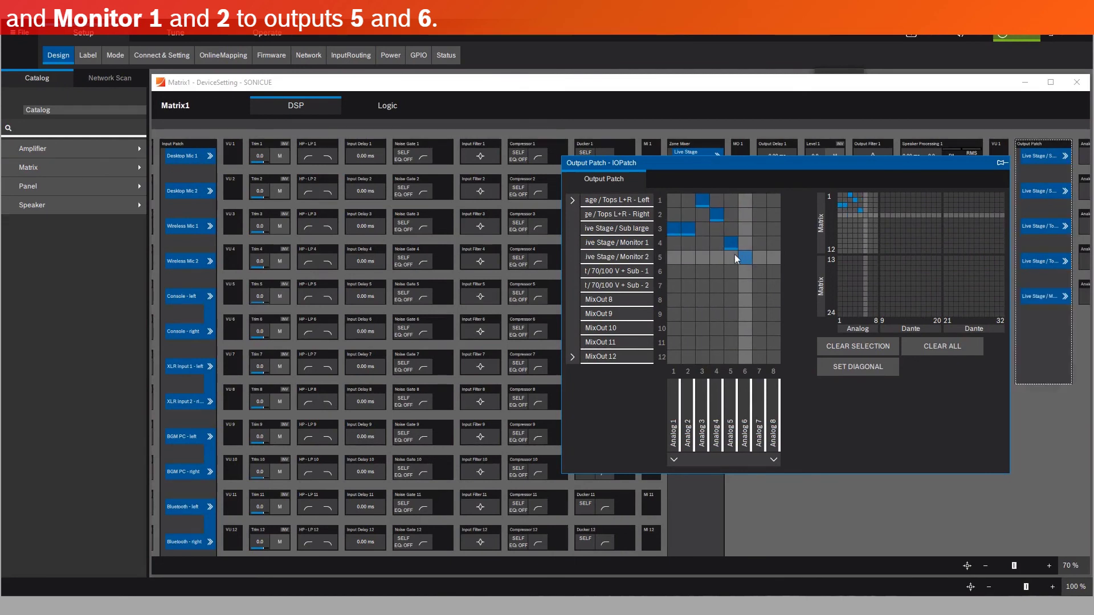
{"action": "left_click", "coordinate": [745, 257]}
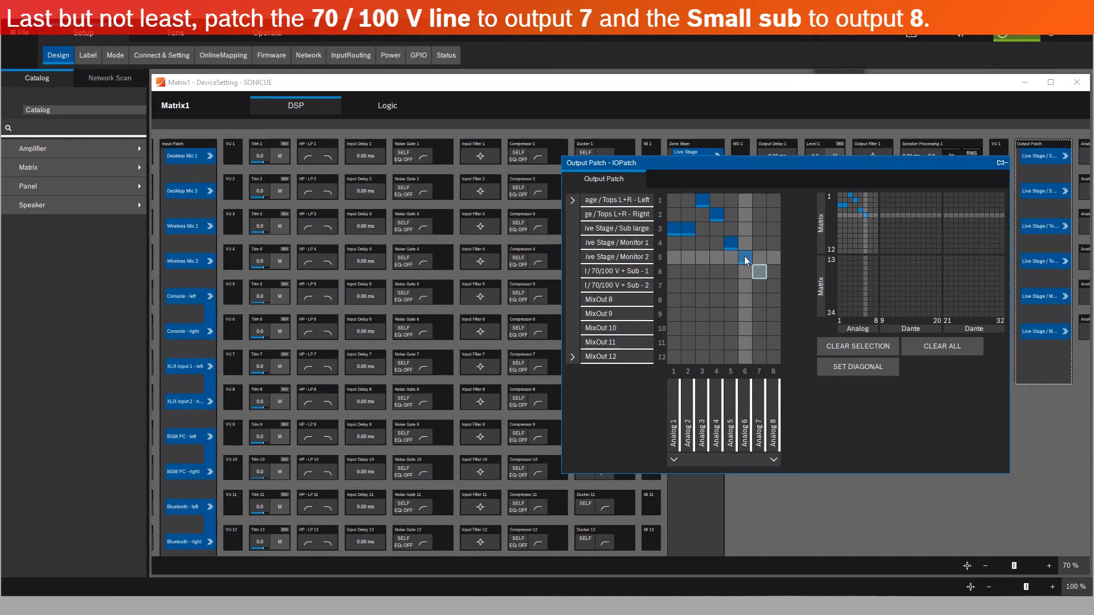
{"action": "left_click", "coordinate": [759, 271]}
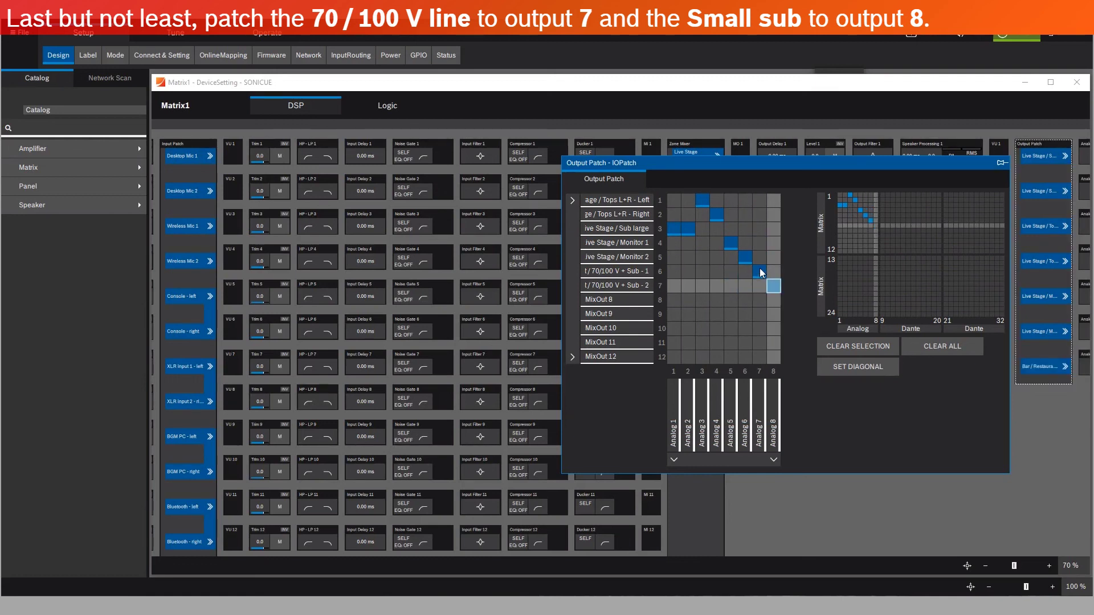
{"action": "left_click", "coordinate": [773, 287]}
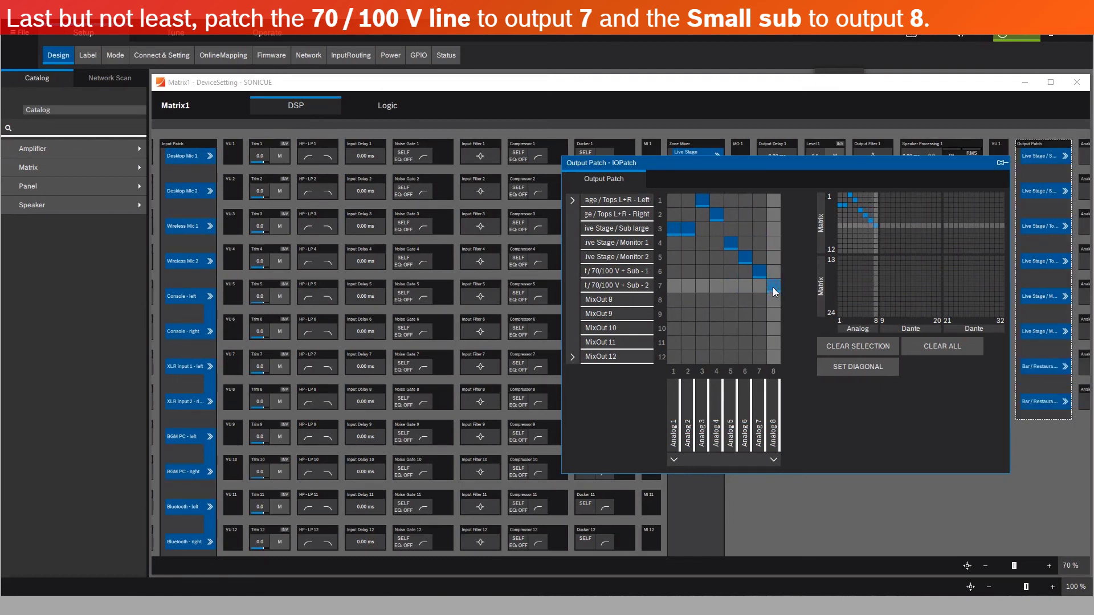